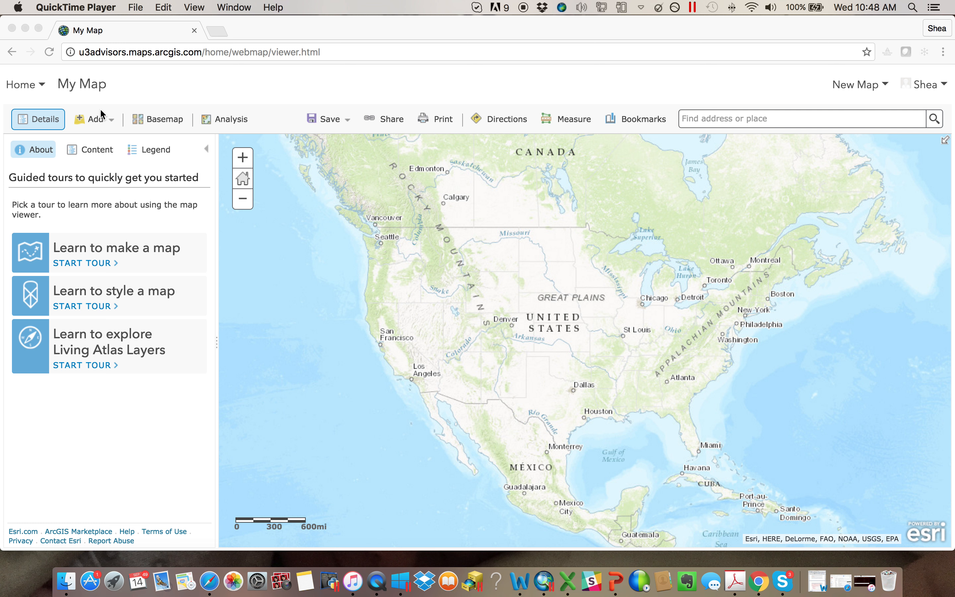
click(185, 100)
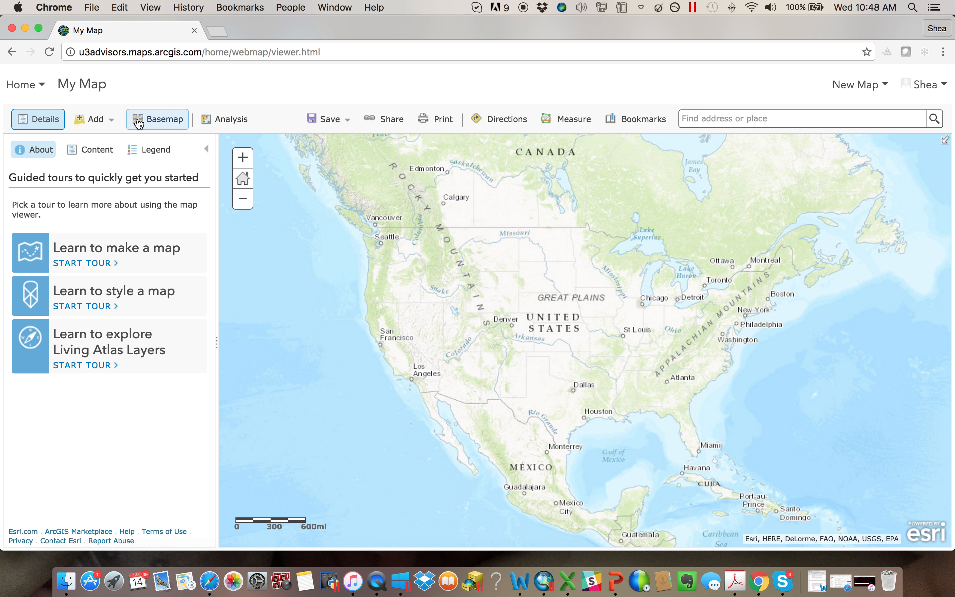
click(93, 120)
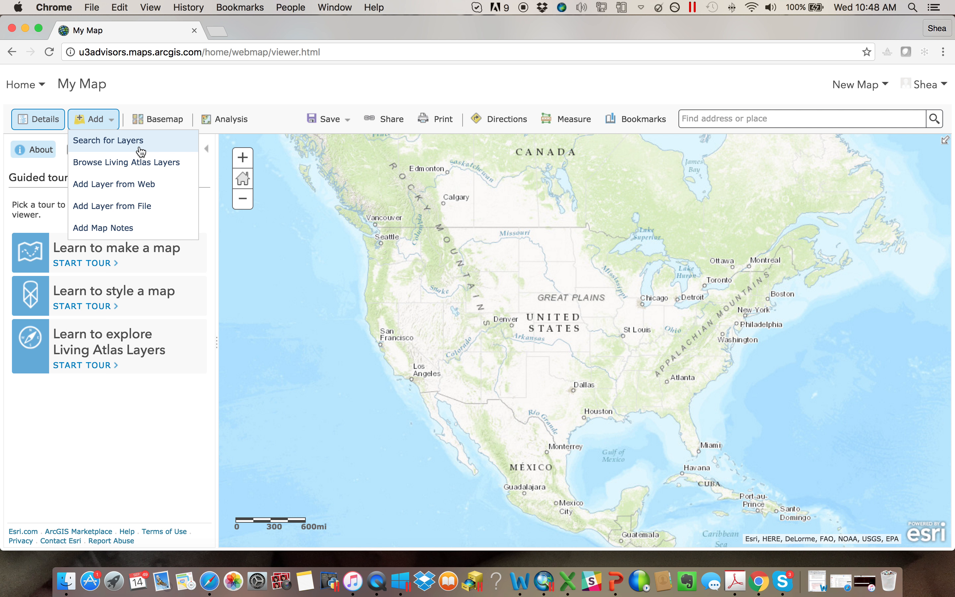
click(301, 93)
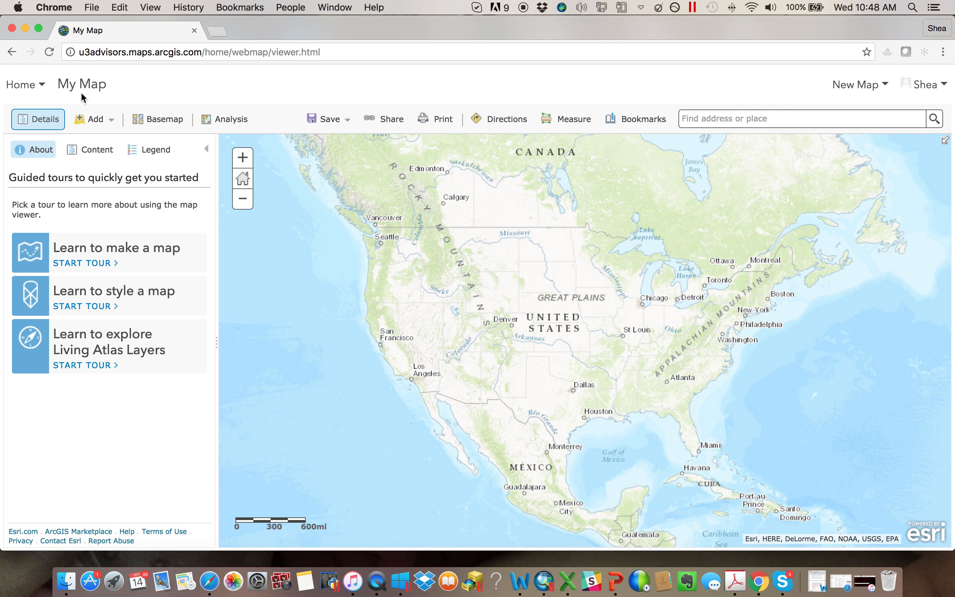
- Open My Content, show only the layers, and look through the list of stored layers
mouse_move(16, 85)
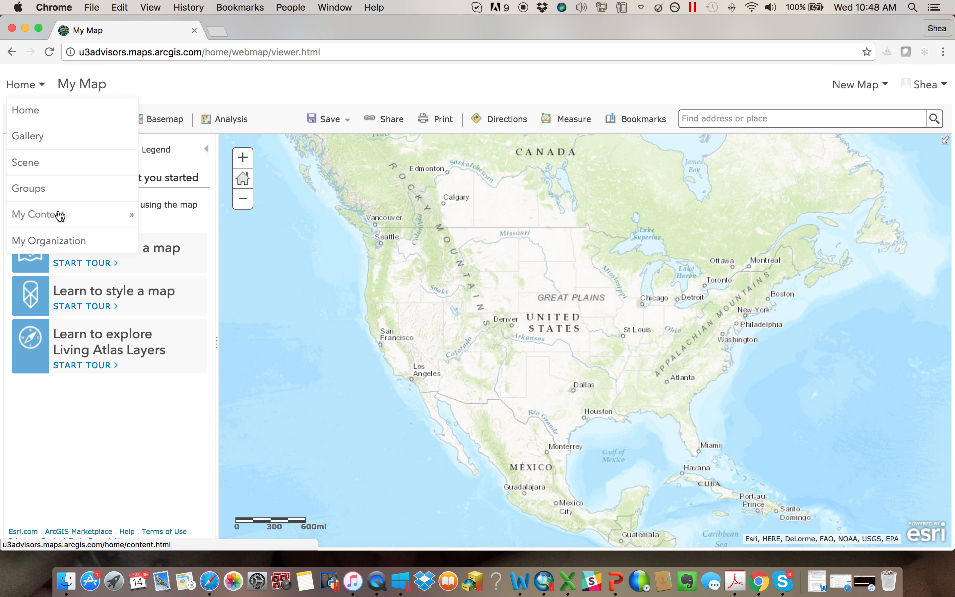
click(60, 215)
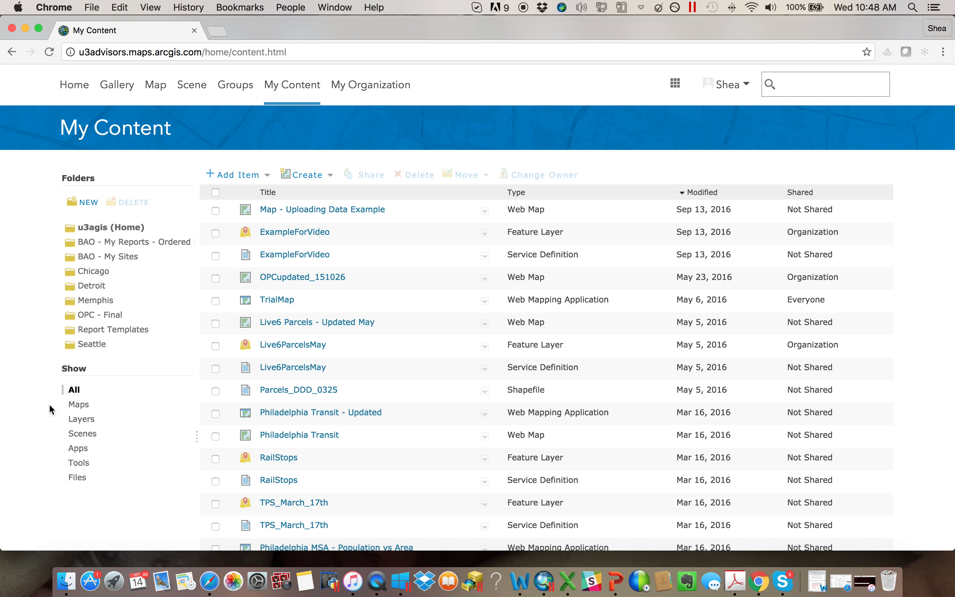
click(79, 418)
scroll(376, 442, down, 3)
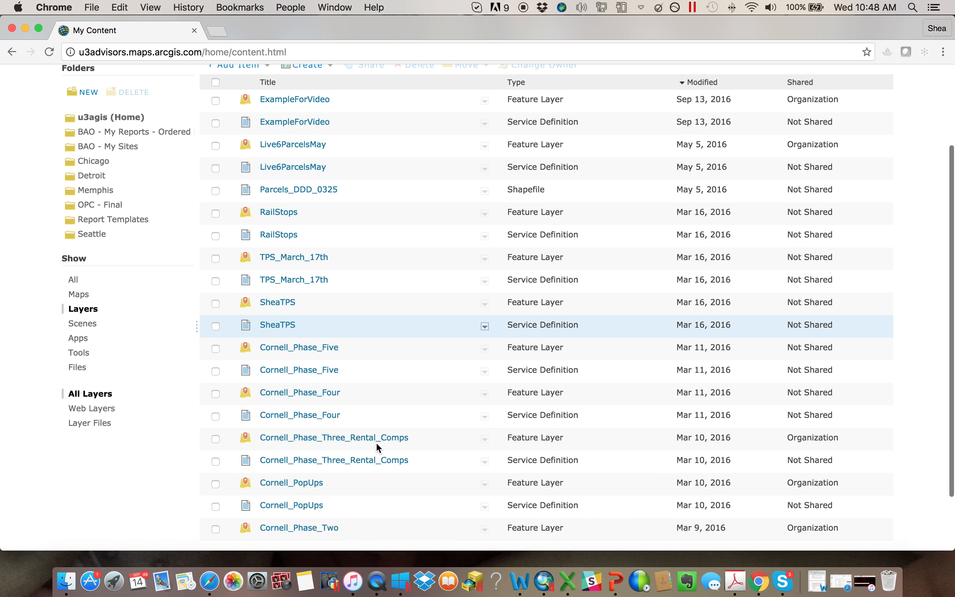
scroll(376, 441, down, 2)
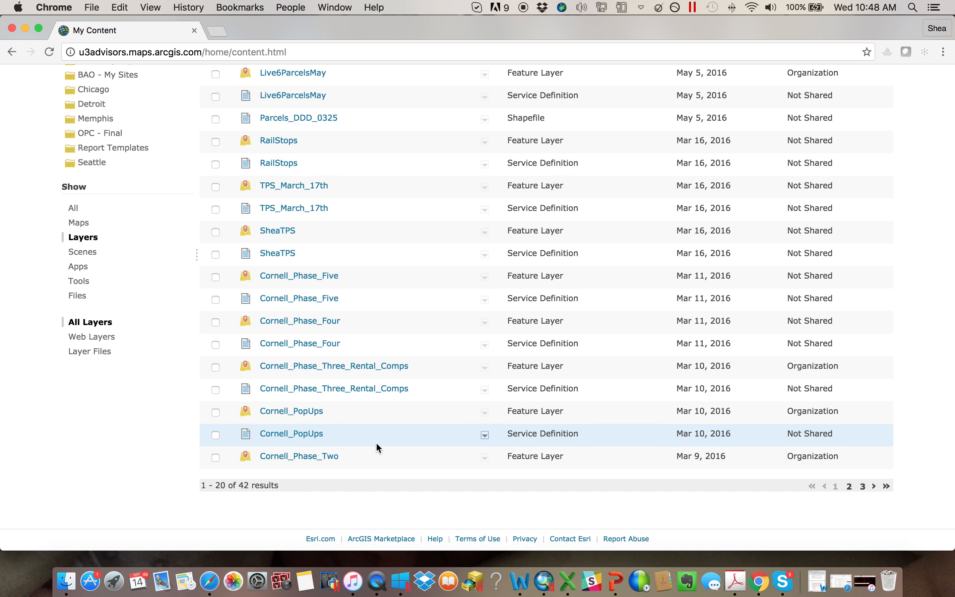
scroll(376, 441, up, 5)
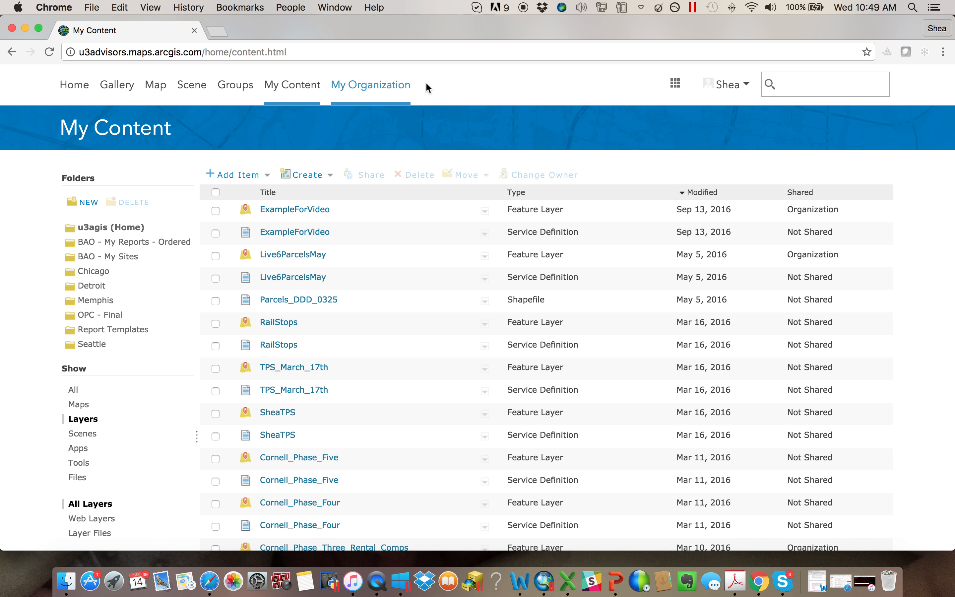
- Return to the map viewer and create a new map
click(149, 85)
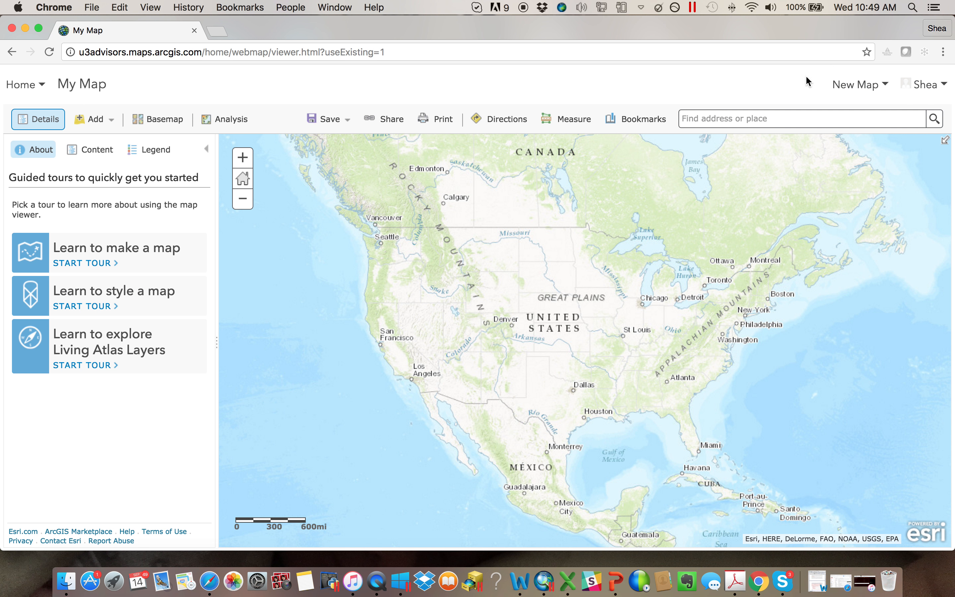
click(835, 87)
click(853, 87)
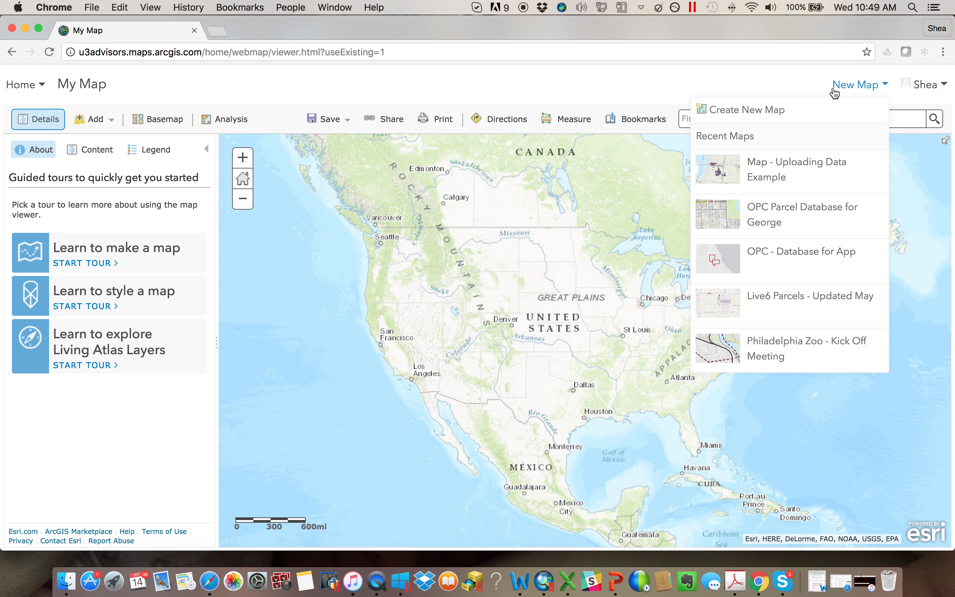
click(761, 113)
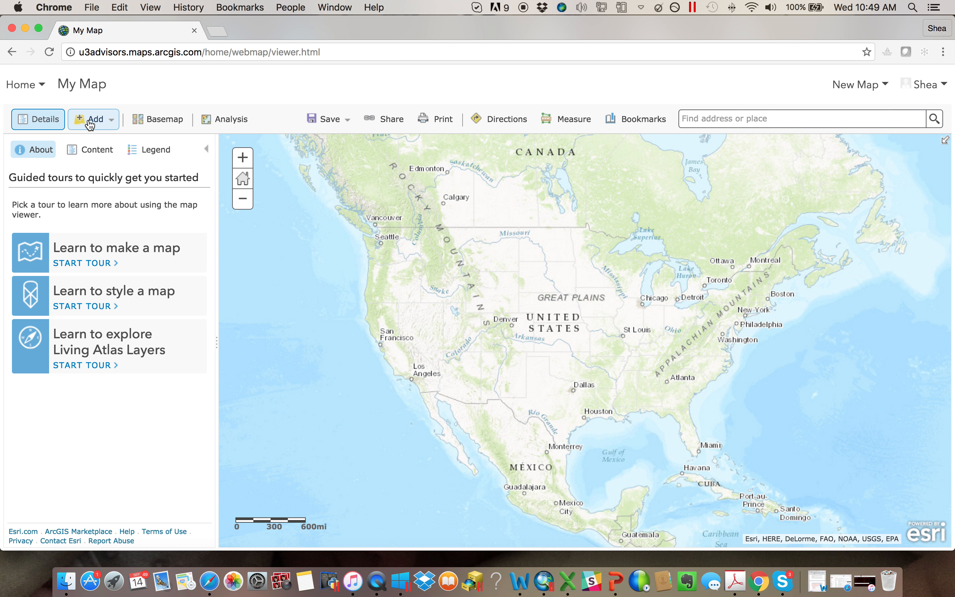
- Add the ExampleForVideo layer from My Organization to the map and check its legend
click(90, 125)
click(94, 138)
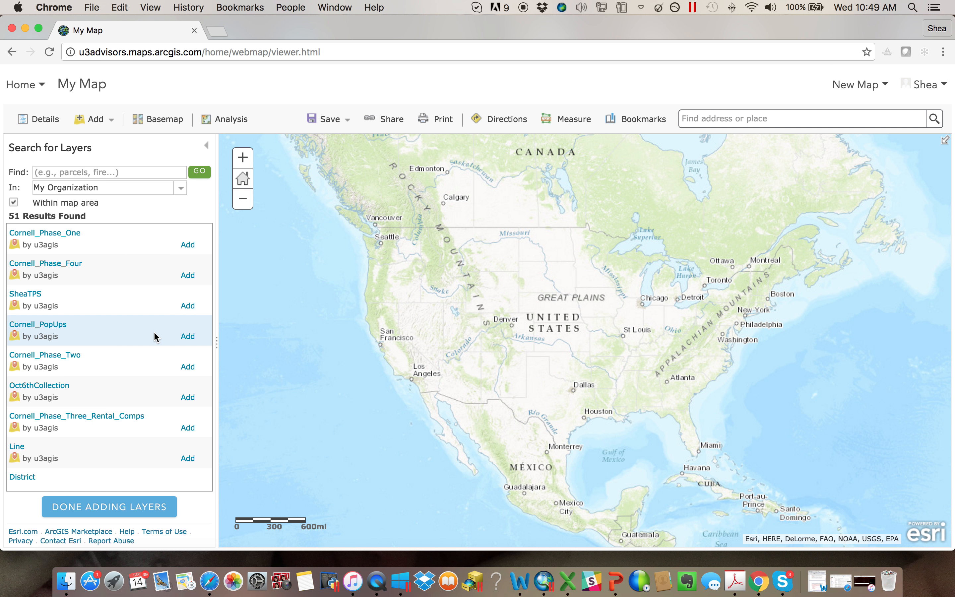
scroll(154, 334, down, 15)
scroll(132, 325, down, 15)
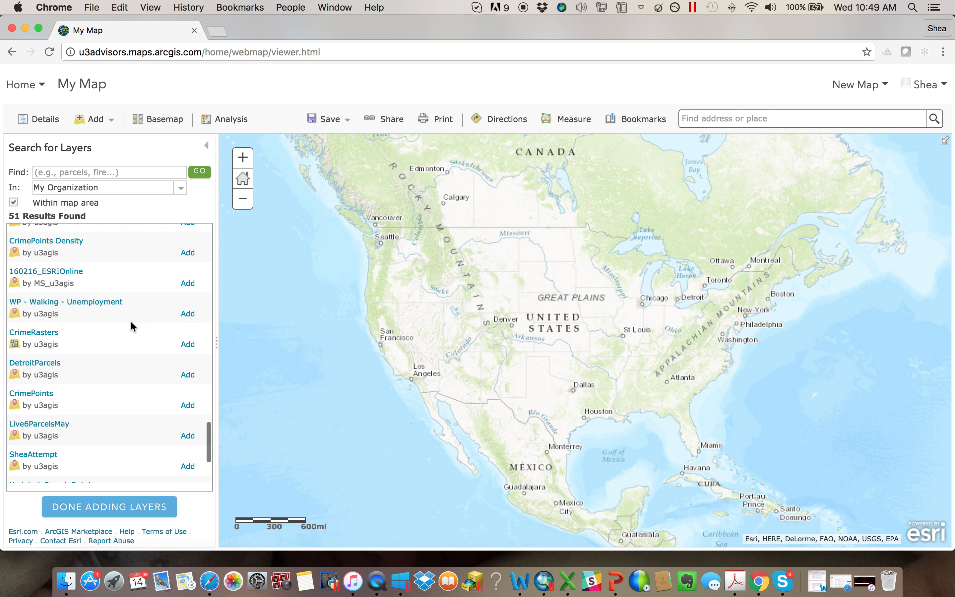
scroll(130, 327, down, 5)
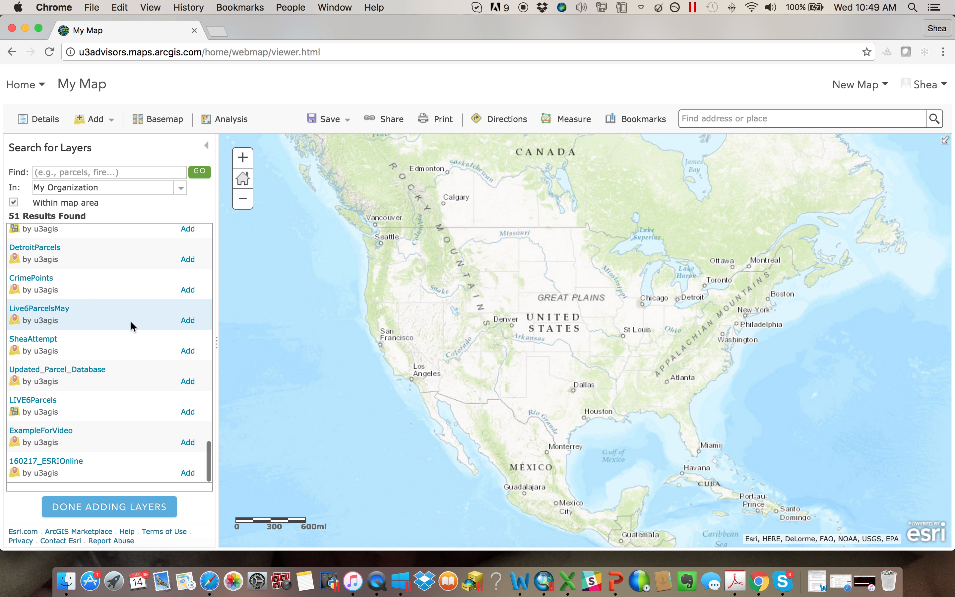
click(187, 442)
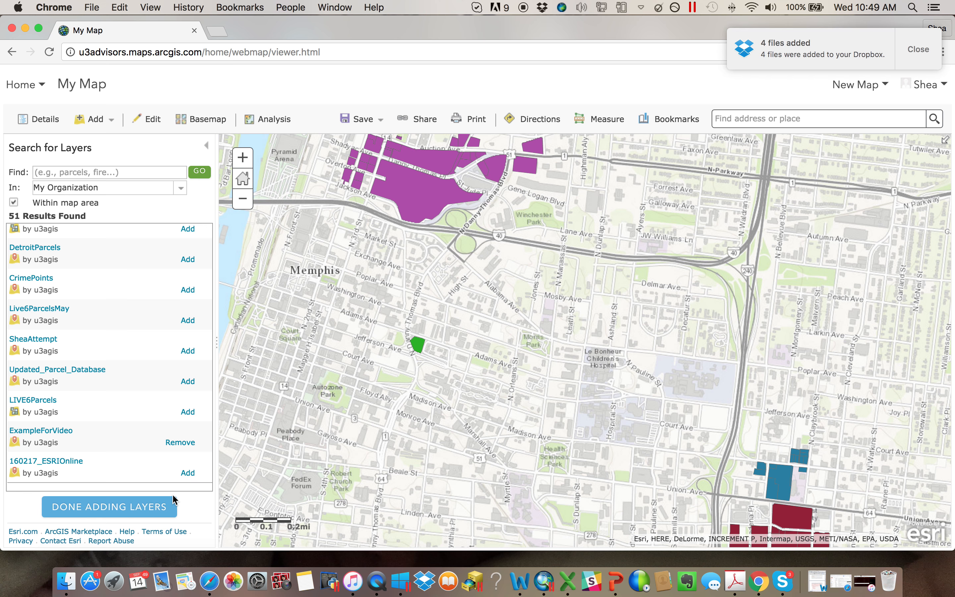
click(154, 513)
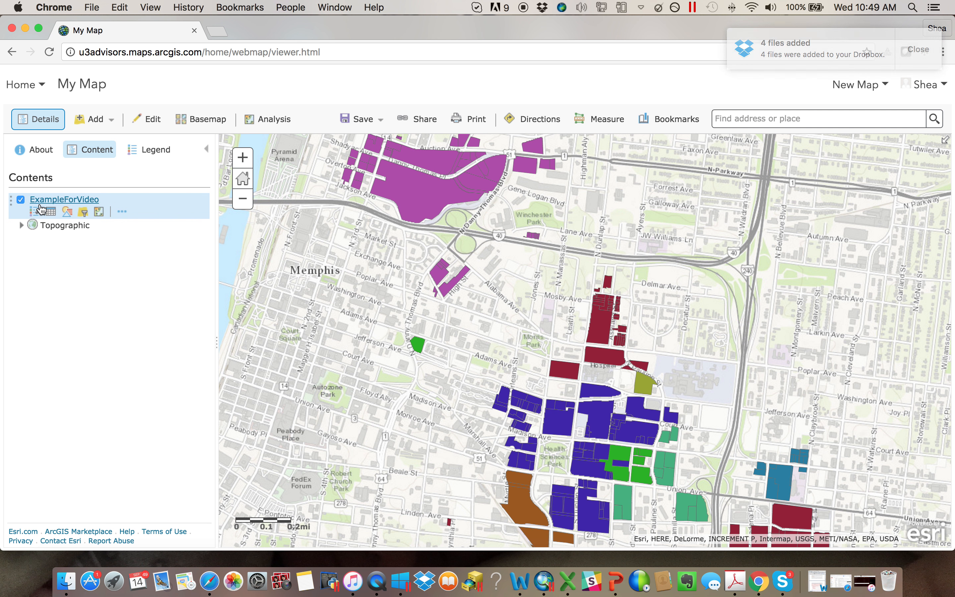
click(151, 149)
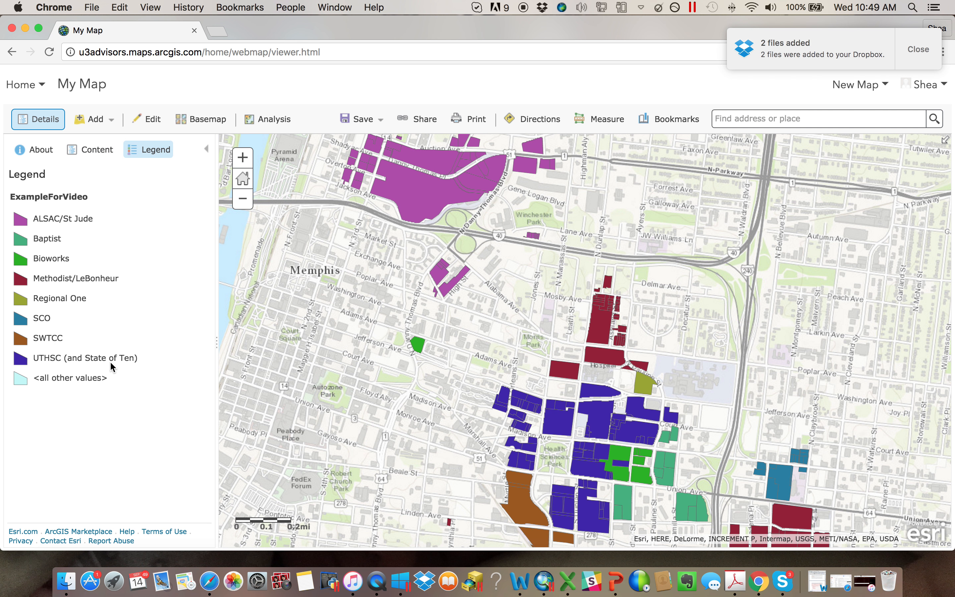
click(105, 156)
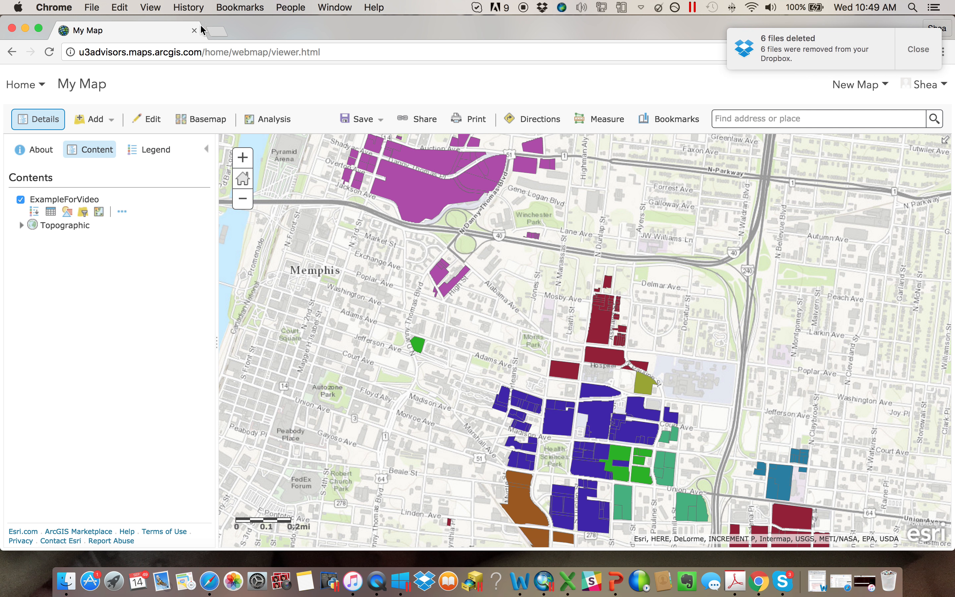
- Add the 2016 USA Unemployment Rate layer from the Income category of the Living Atlas layers to the map
click(102, 118)
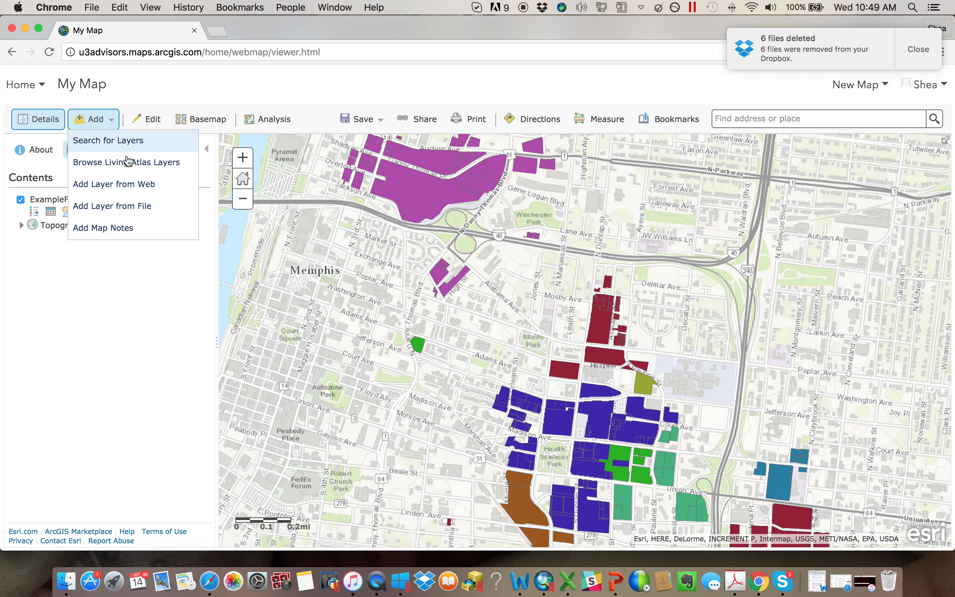
click(148, 166)
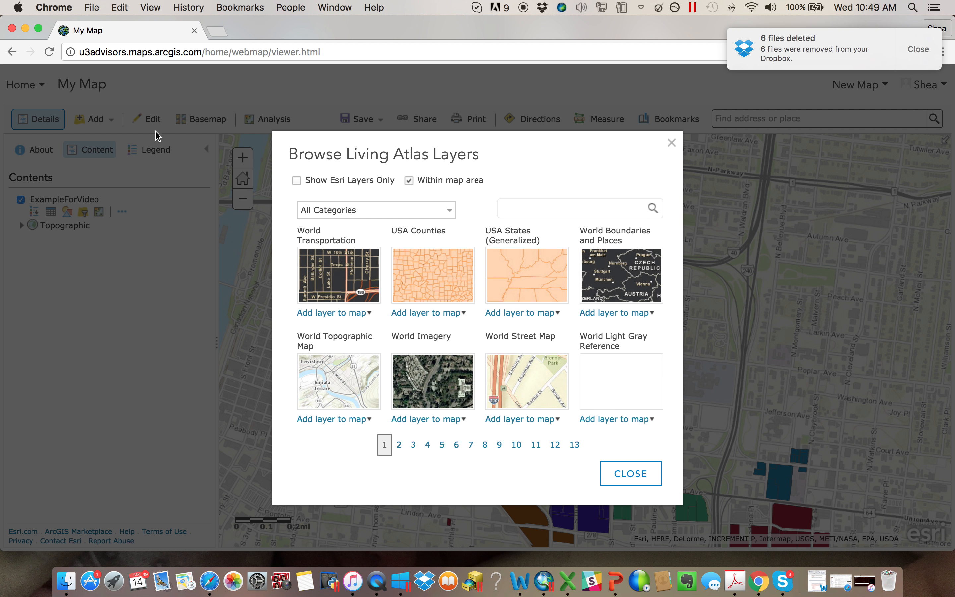
click(420, 213)
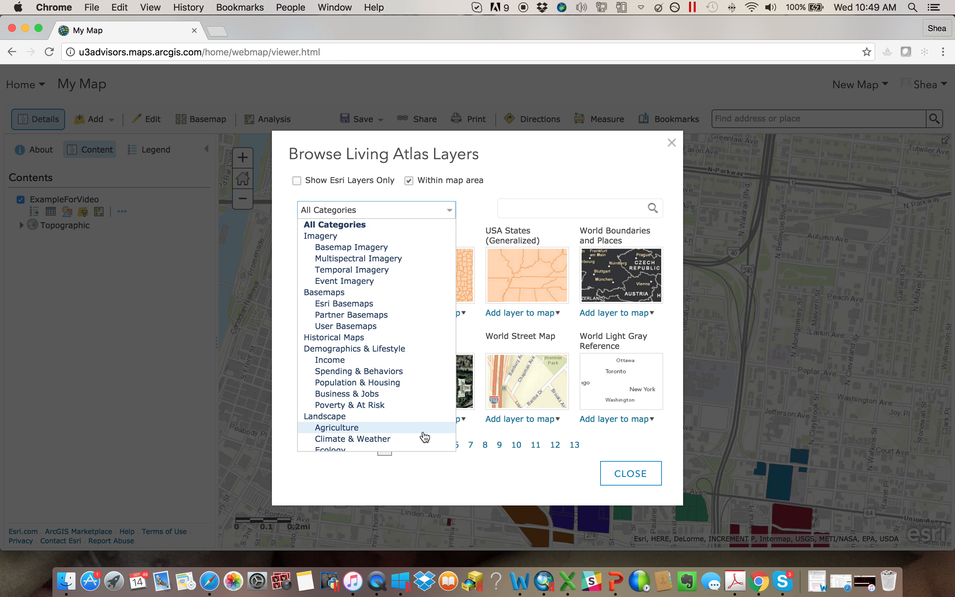
scroll(384, 401, down, 12)
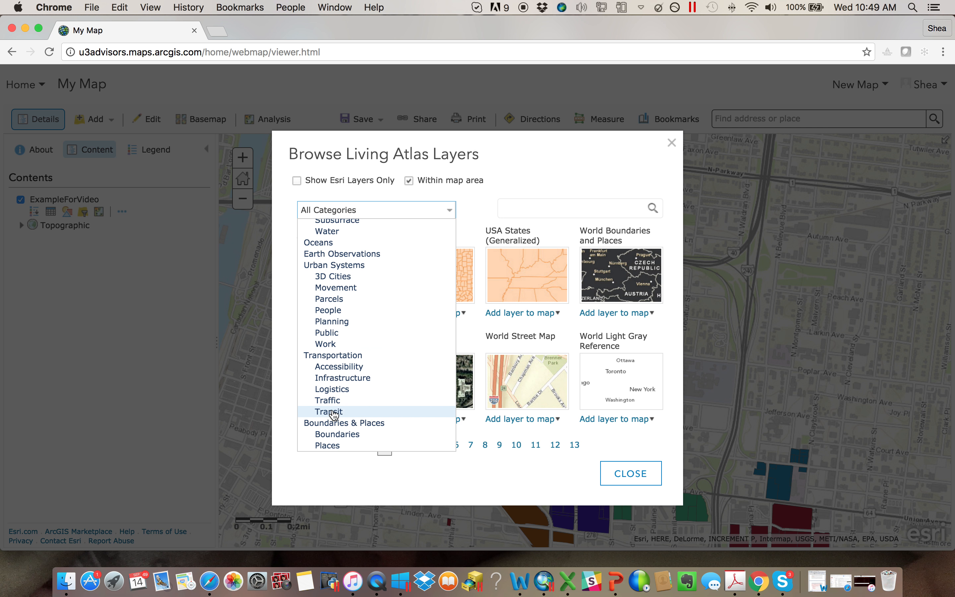
scroll(353, 323, up, 5)
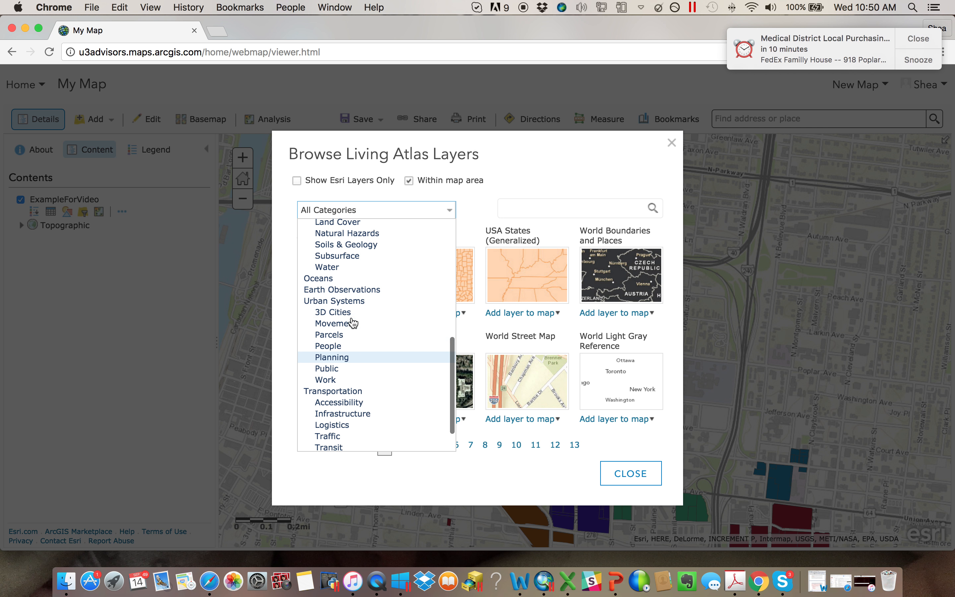
scroll(355, 322, up, 8)
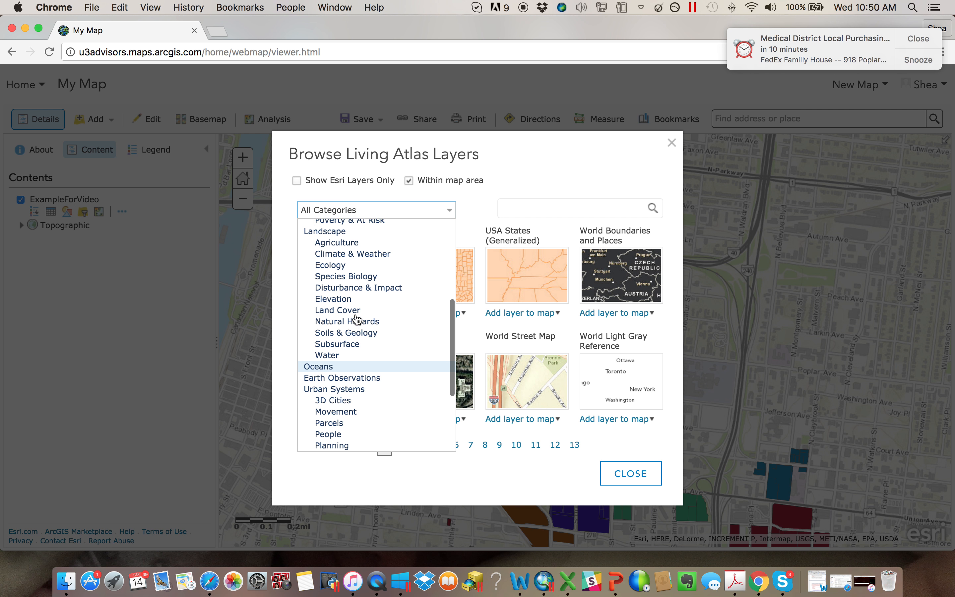
scroll(357, 322, up, 2)
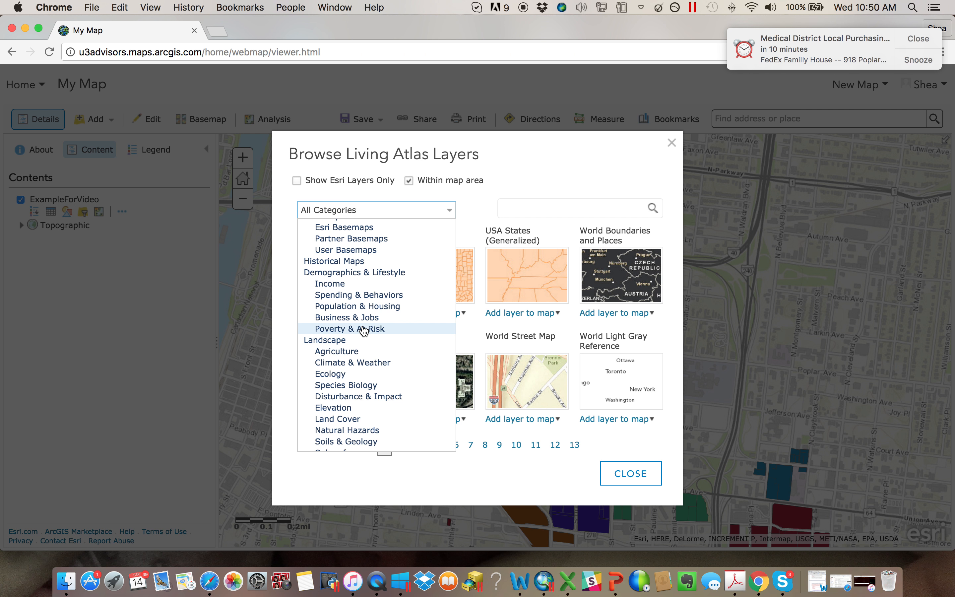
scroll(366, 347, up, 3)
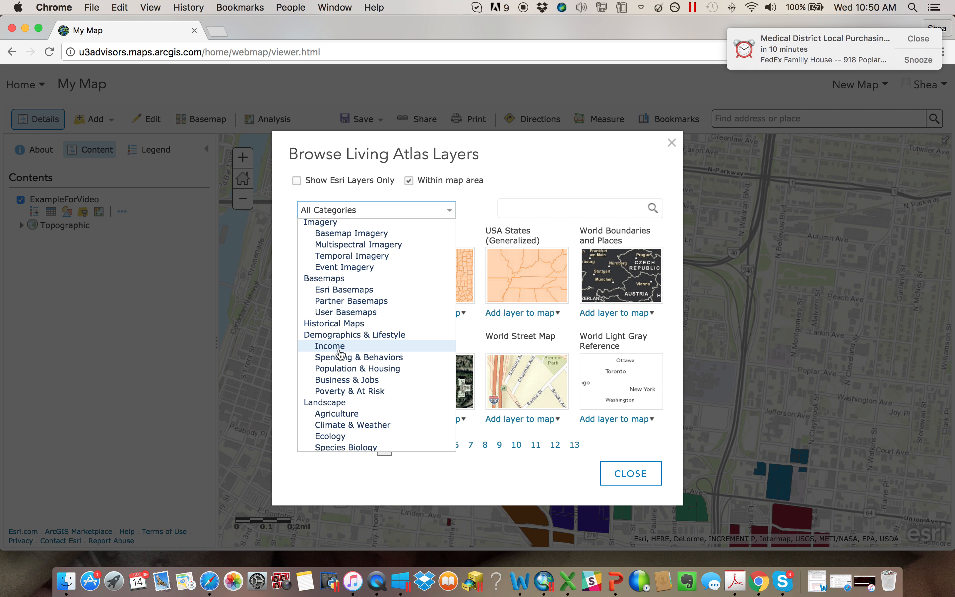
click(354, 347)
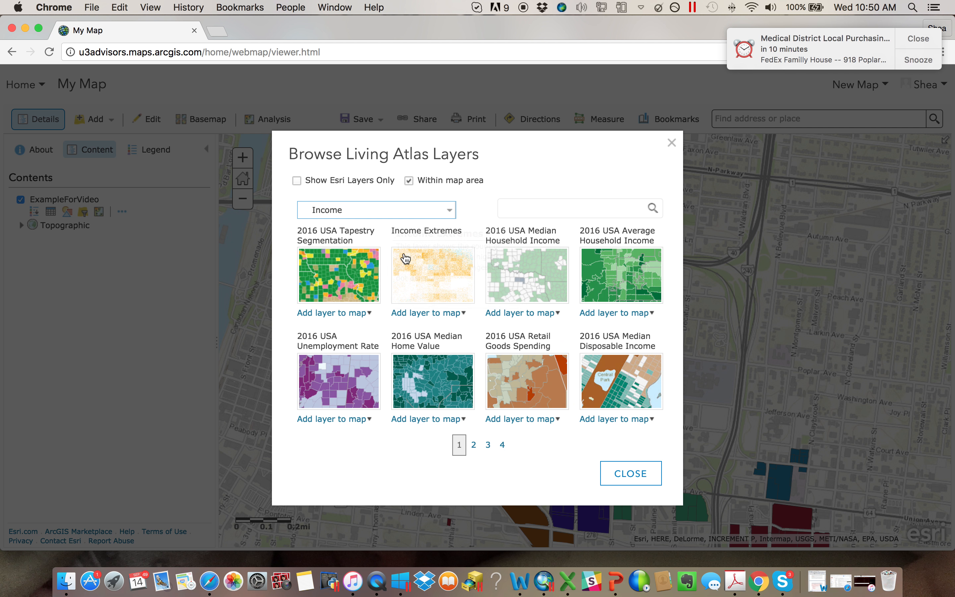
click(350, 395)
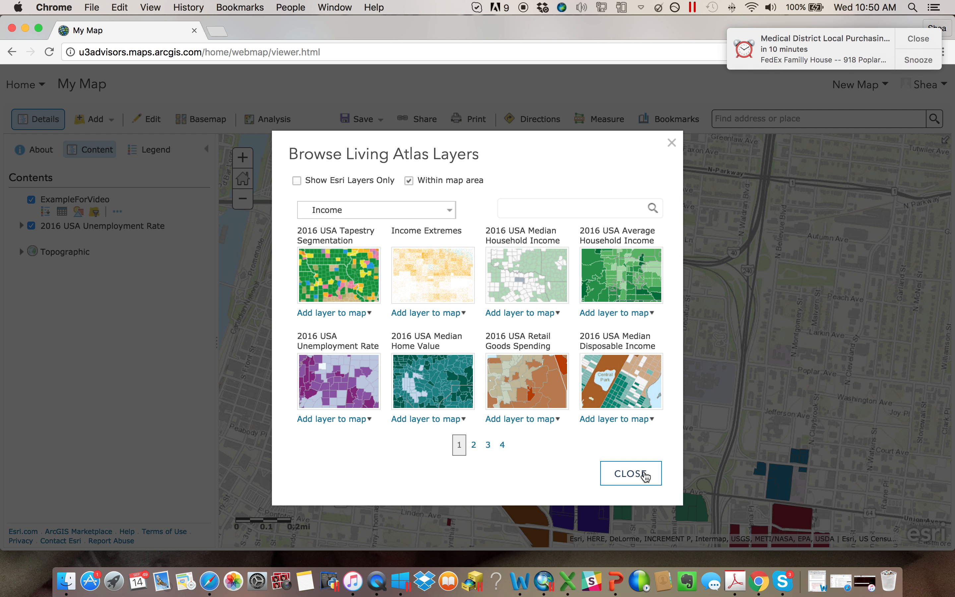
click(631, 473)
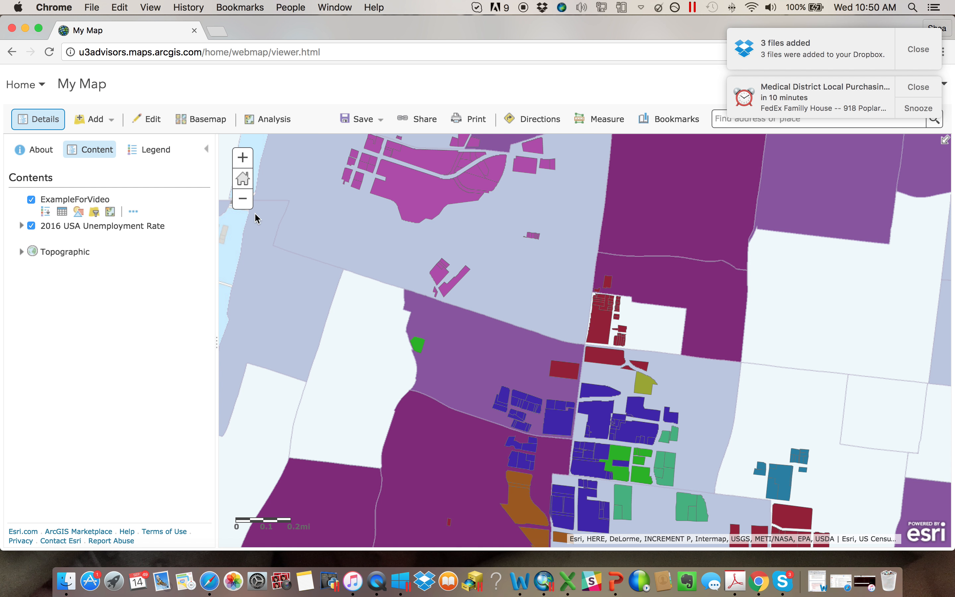
- Check the legend classes of the 2016 USA Unemployment Rate layer, then return to the map contents
click(241, 203)
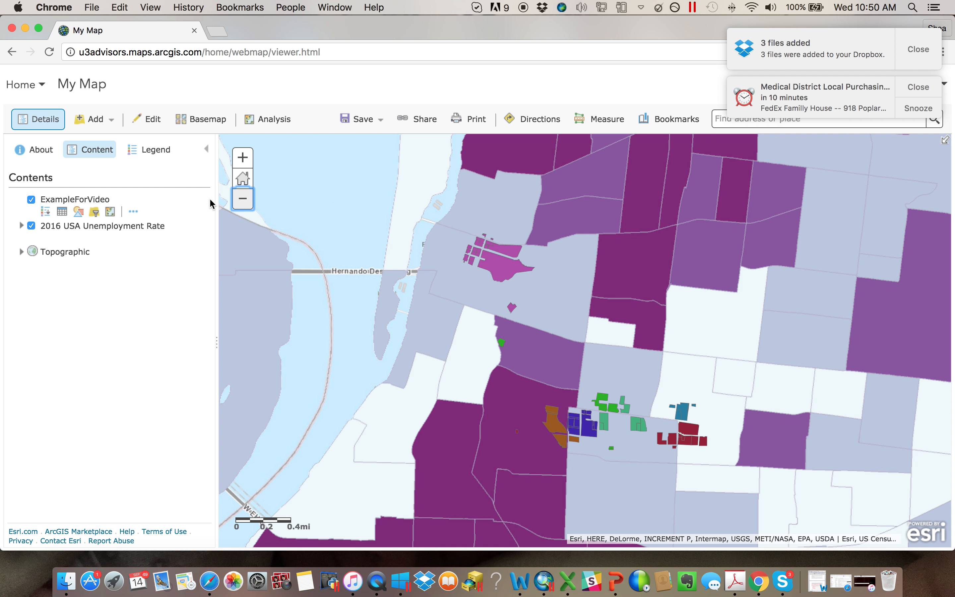
click(139, 155)
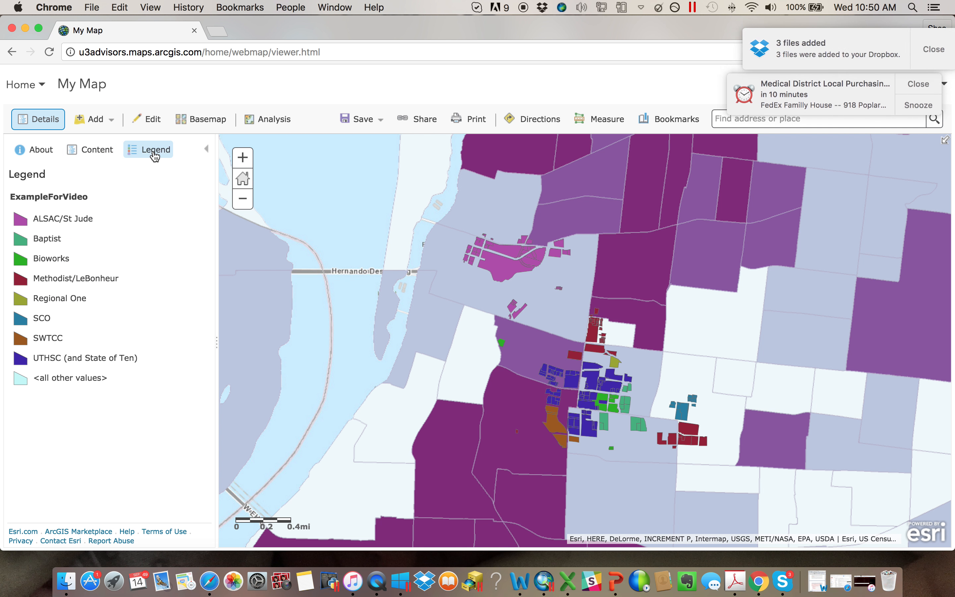
click(95, 150)
- Expand the 2016 USA Unemployment Rate layer and examine which geographic sublevels apply at different map scales
click(22, 225)
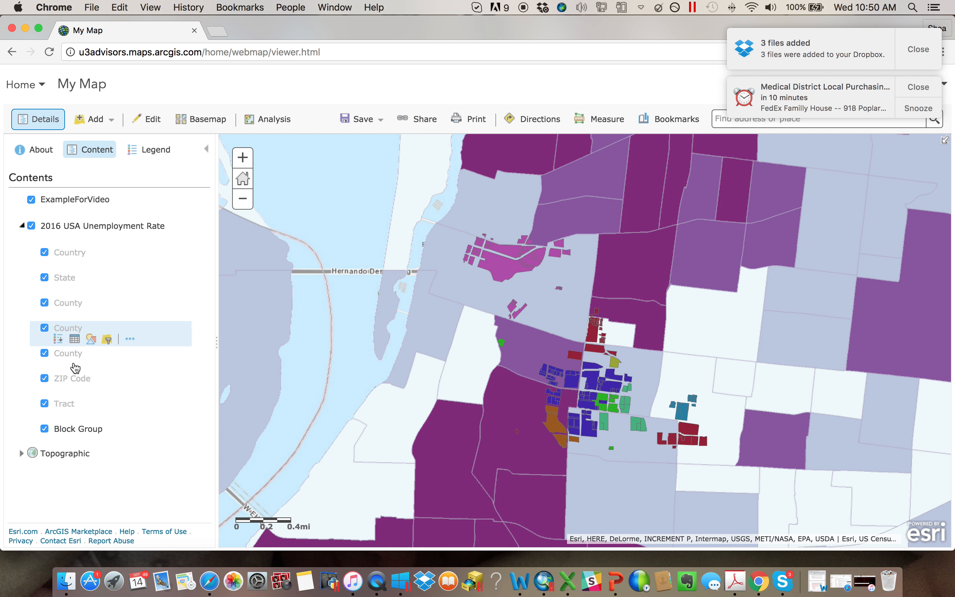
click(243, 199)
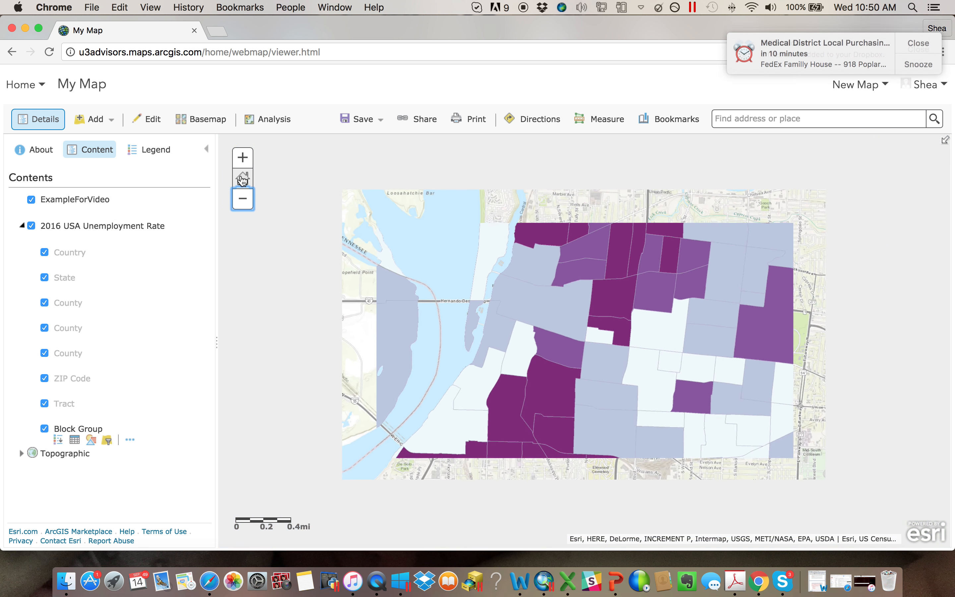
click(242, 198)
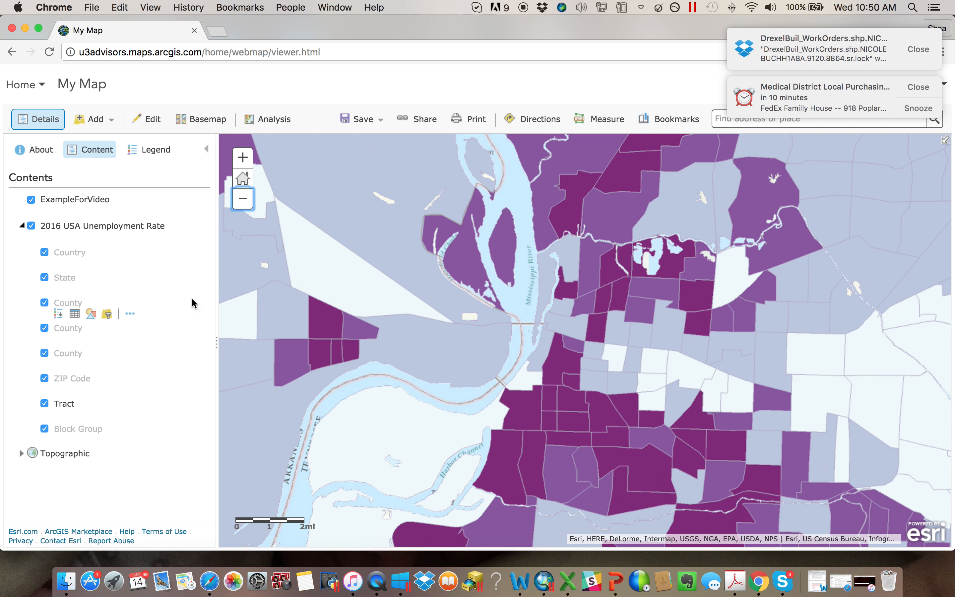
click(245, 157)
click(244, 158)
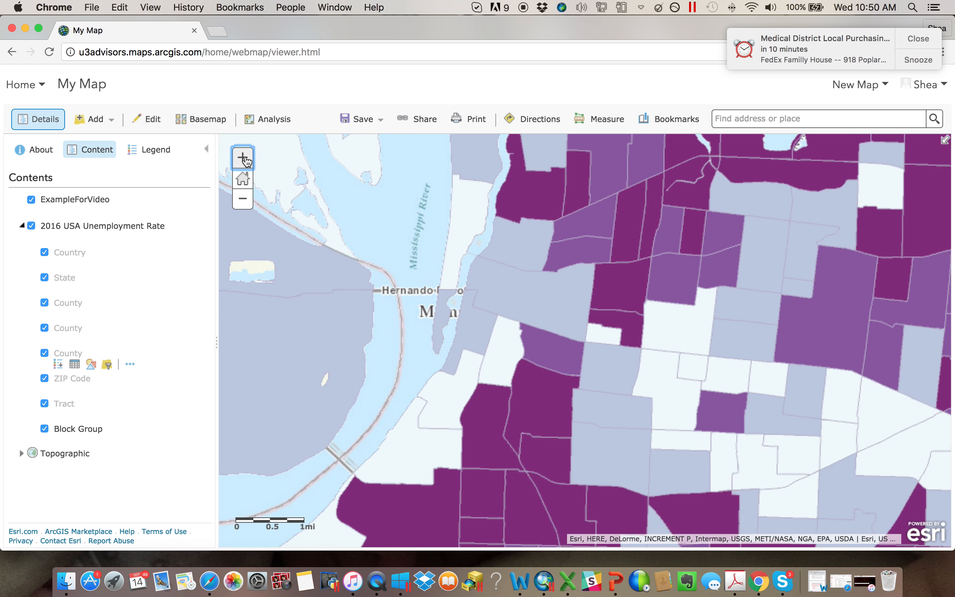
- Check the map legend's block group classes, and view the style options of the Tract sublayer without changing them
click(159, 153)
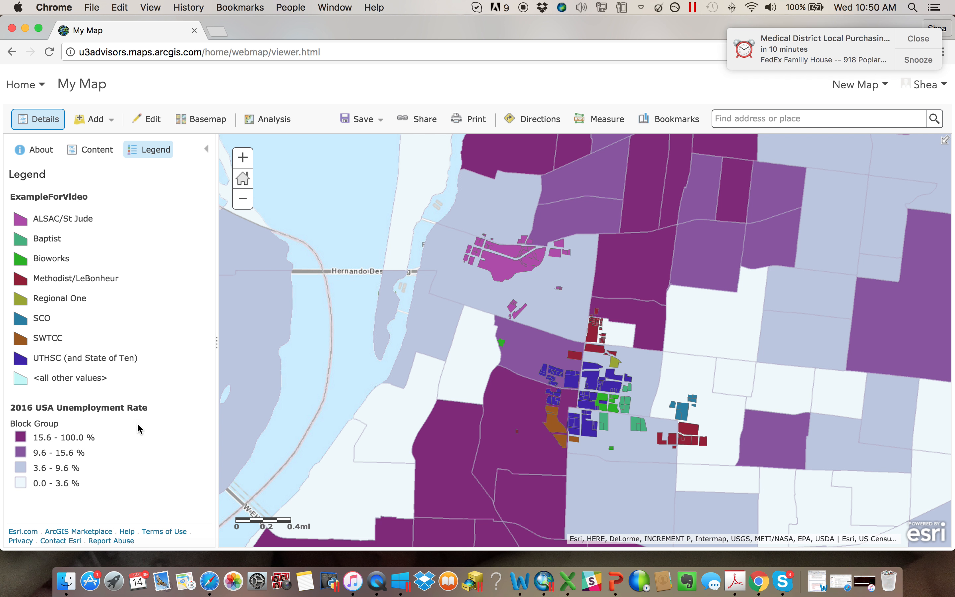
click(99, 147)
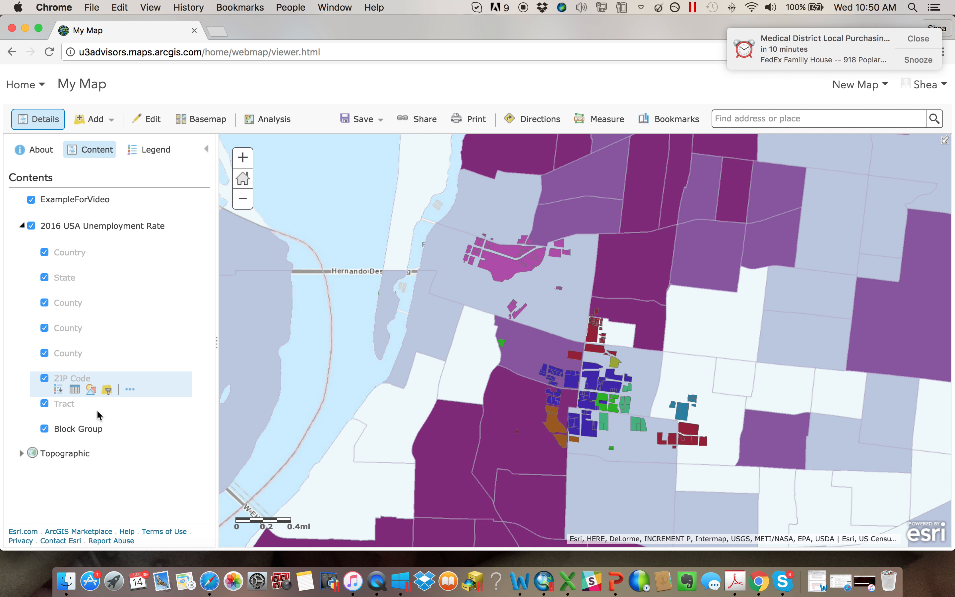
mouse_move(75, 415)
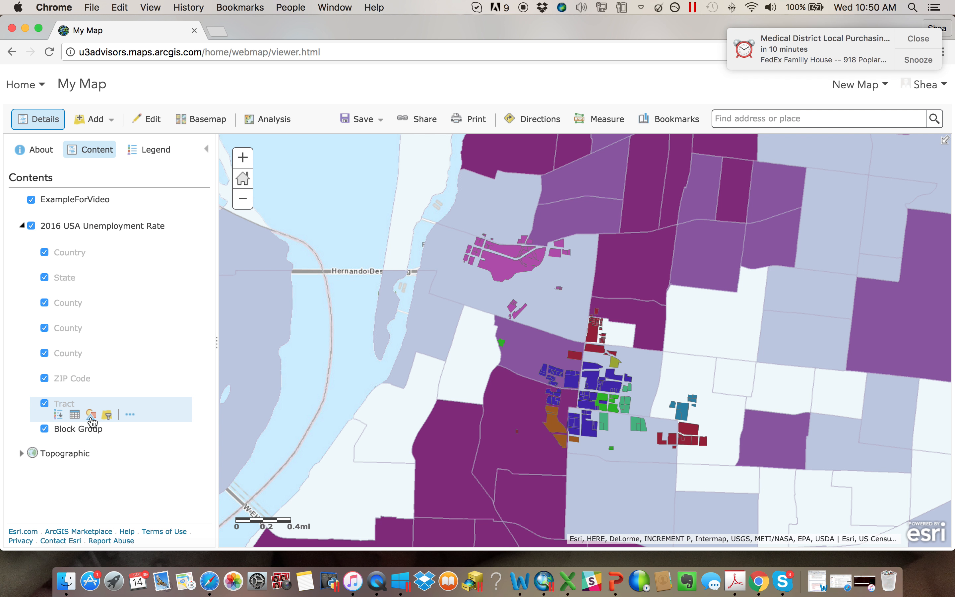
click(91, 418)
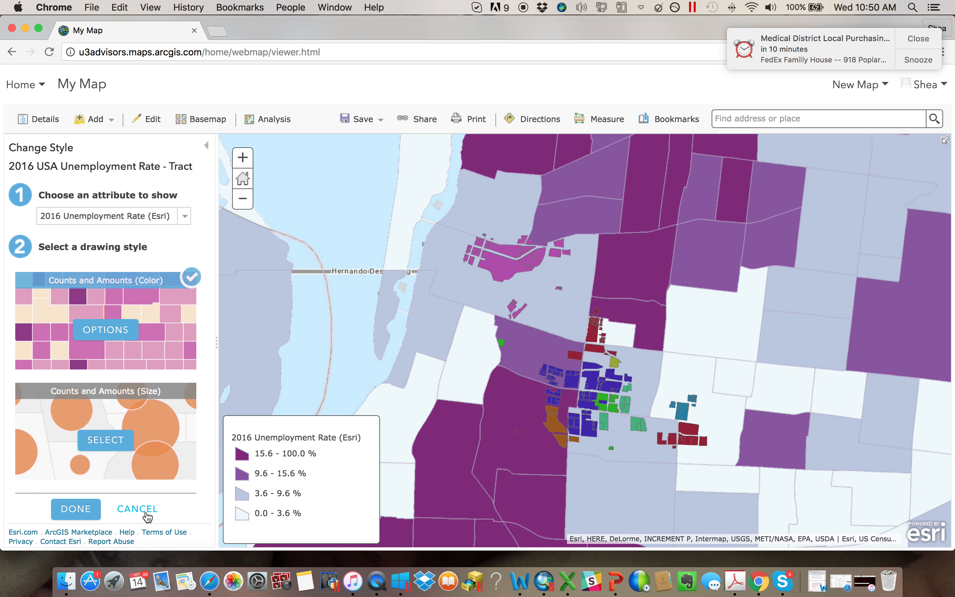
click(147, 515)
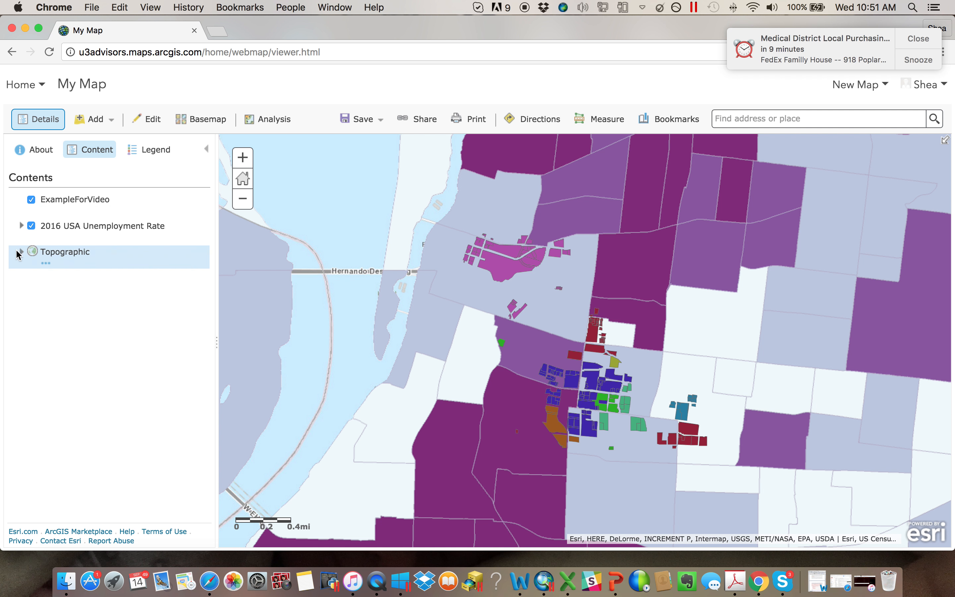
- Review the data types that can be referenced when adding a layer from the web, without adding one
click(91, 126)
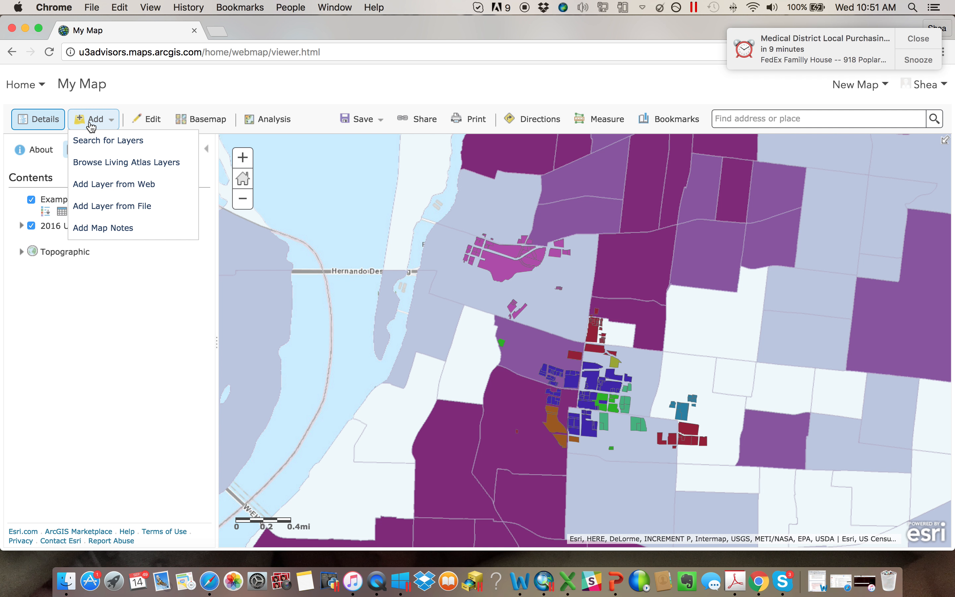
click(137, 190)
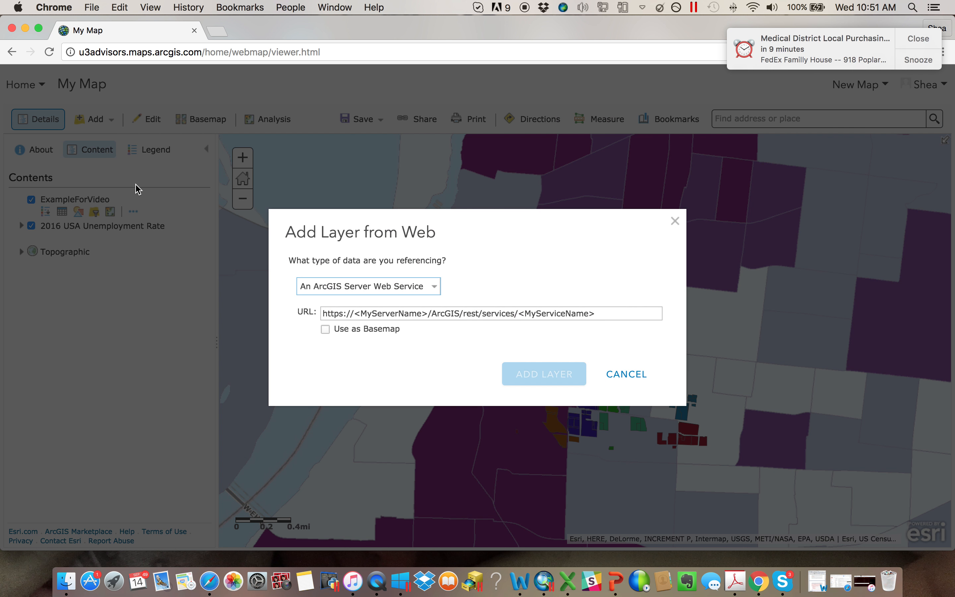
click(432, 292)
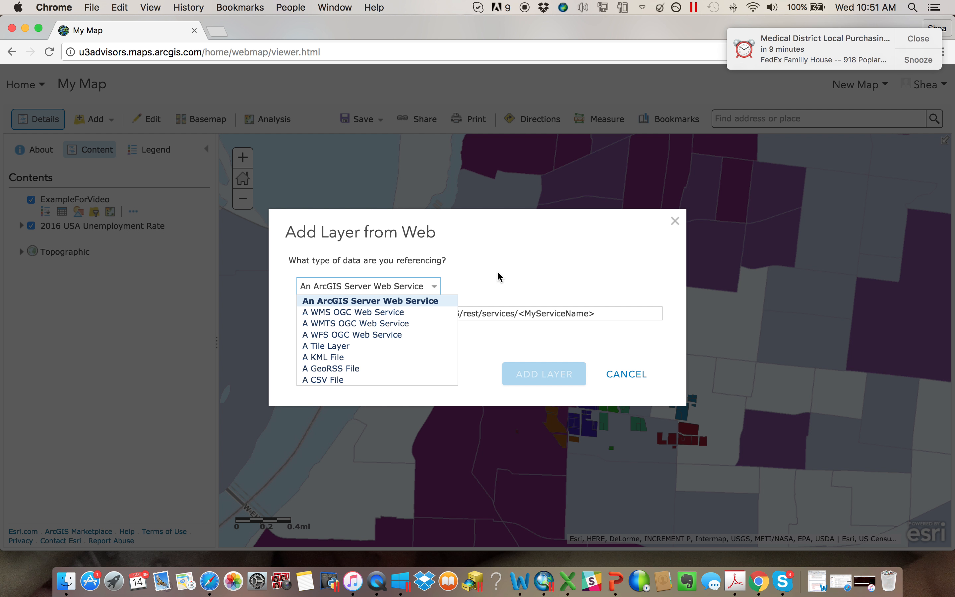
click(547, 284)
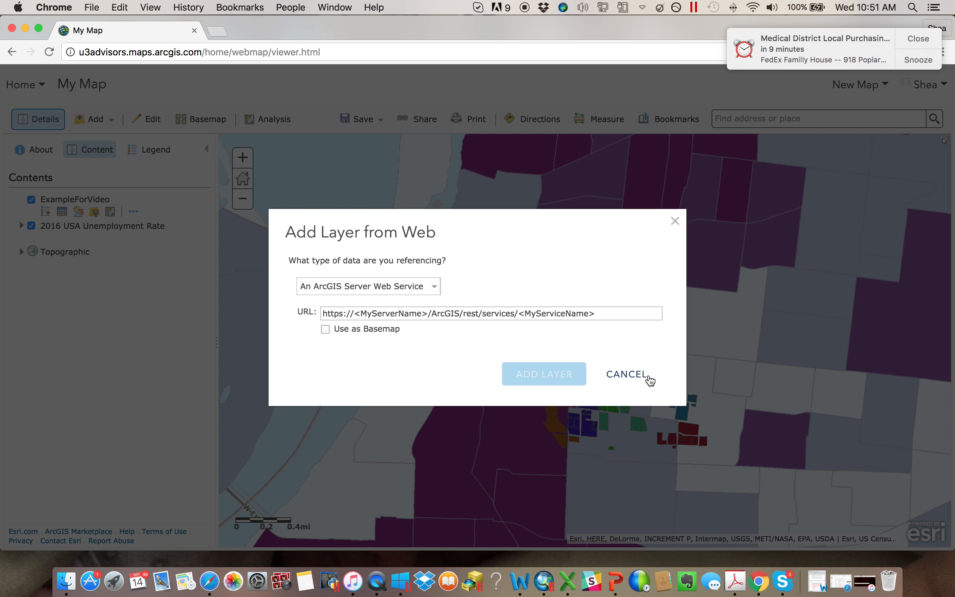
click(649, 379)
- Switch to ArcMap, look at the options for sharing the map document, and return to the web map
click(93, 119)
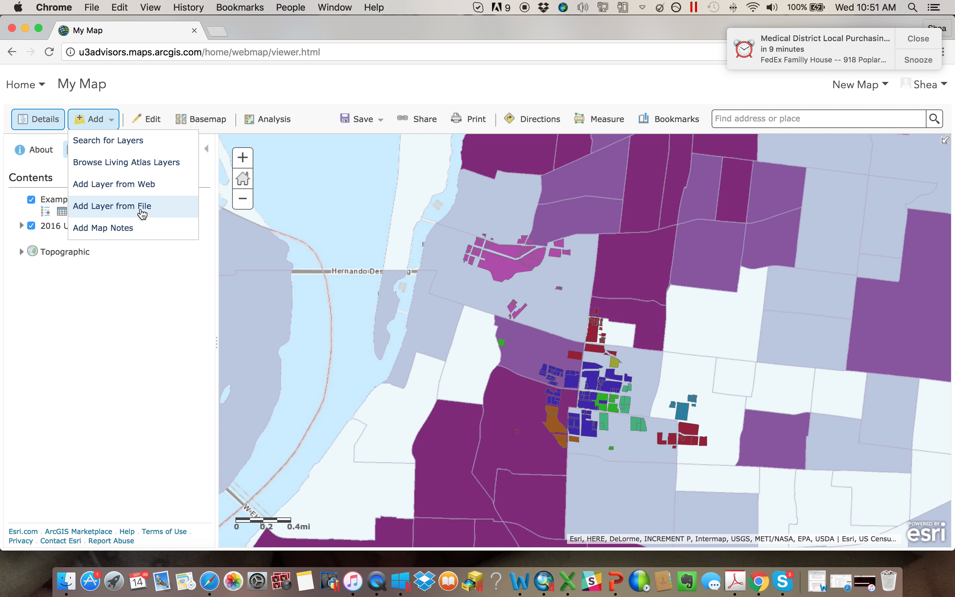
click(544, 580)
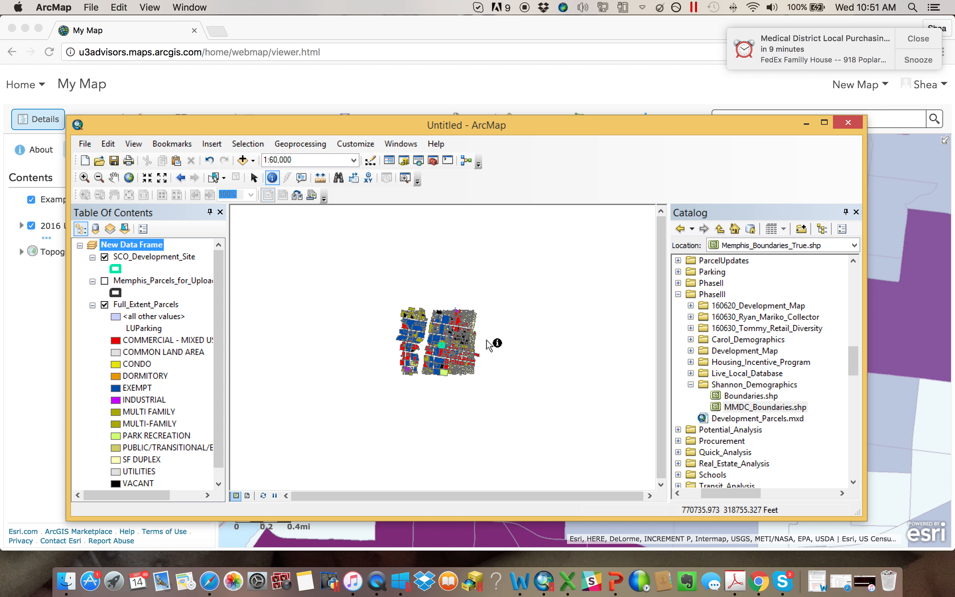
click(89, 147)
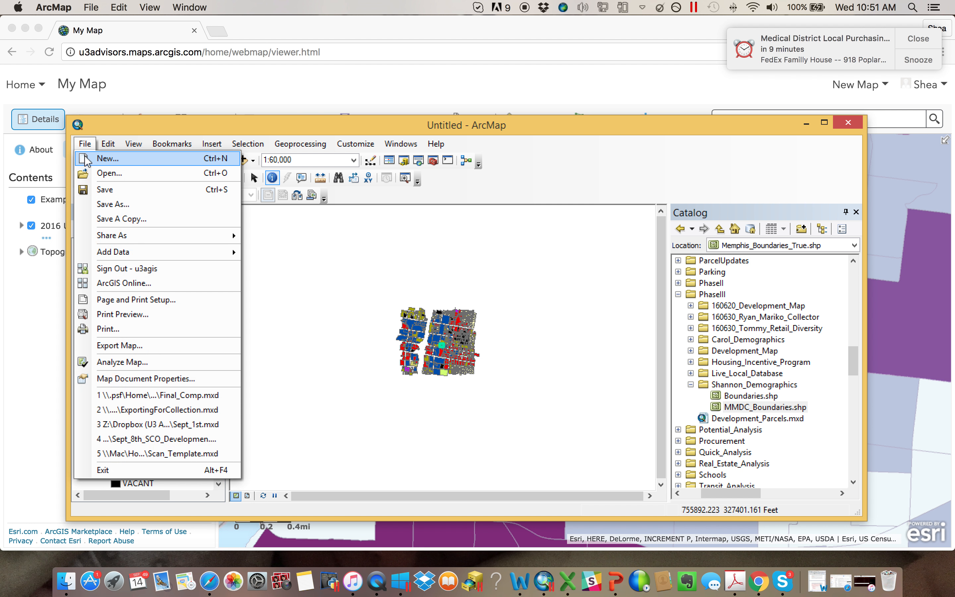
mouse_move(150, 243)
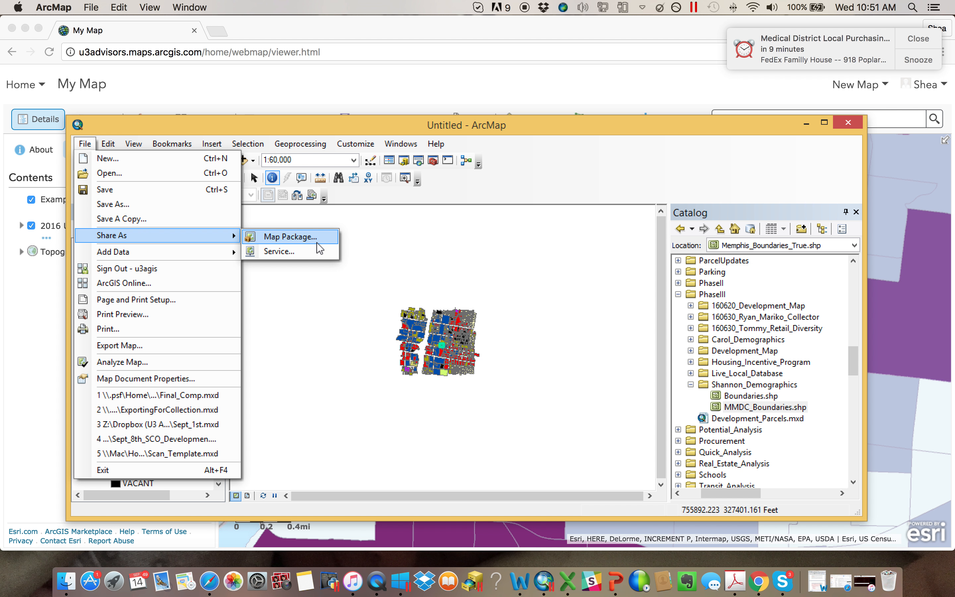
click(806, 123)
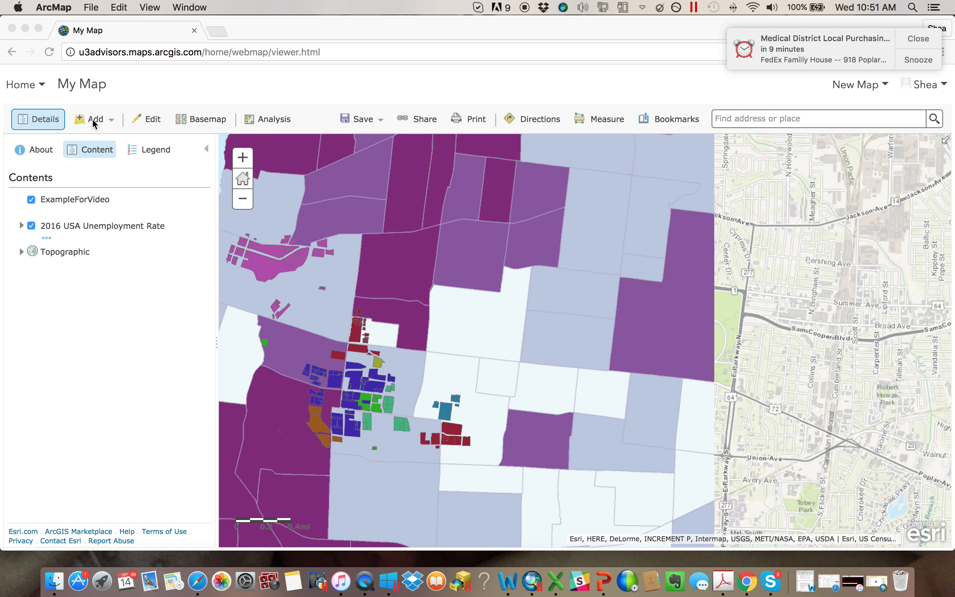
- Start adding a layer from a file and open the file chooser
click(93, 119)
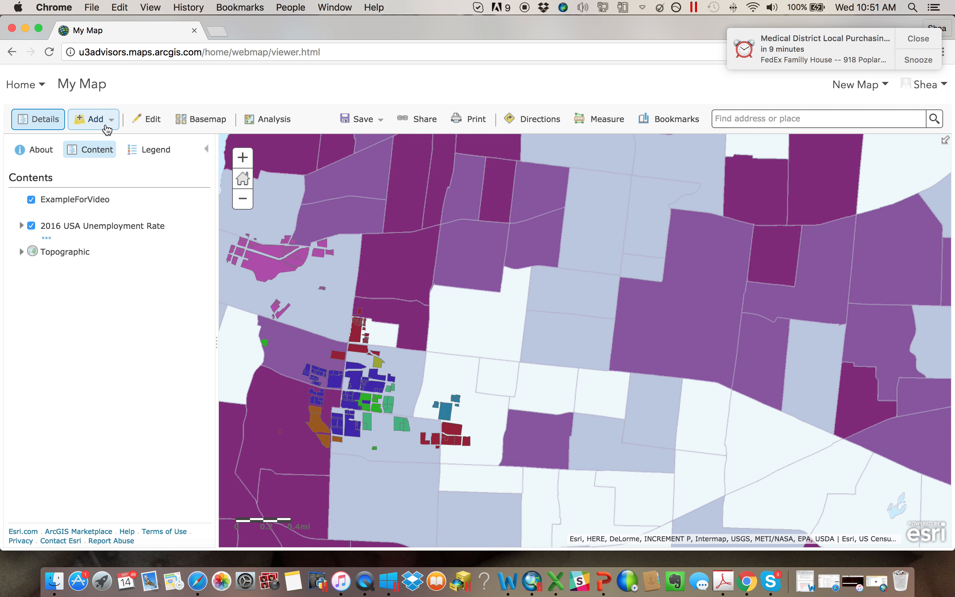
click(100, 126)
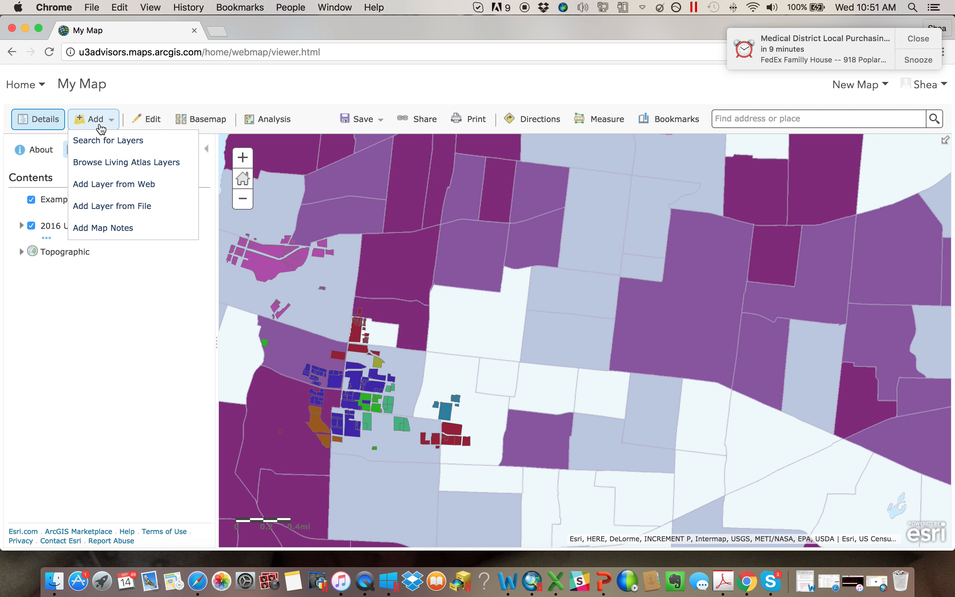
click(134, 206)
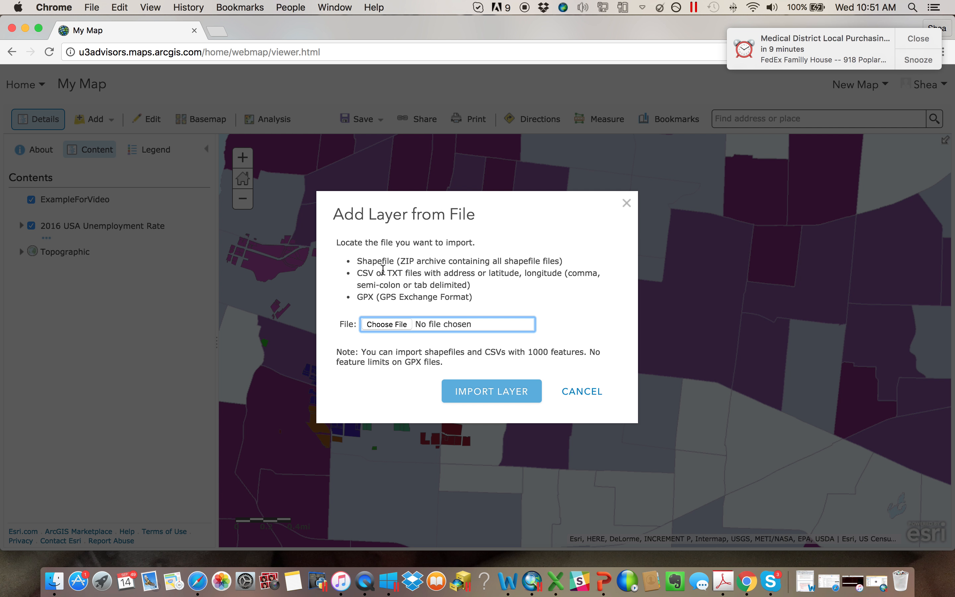
click(392, 325)
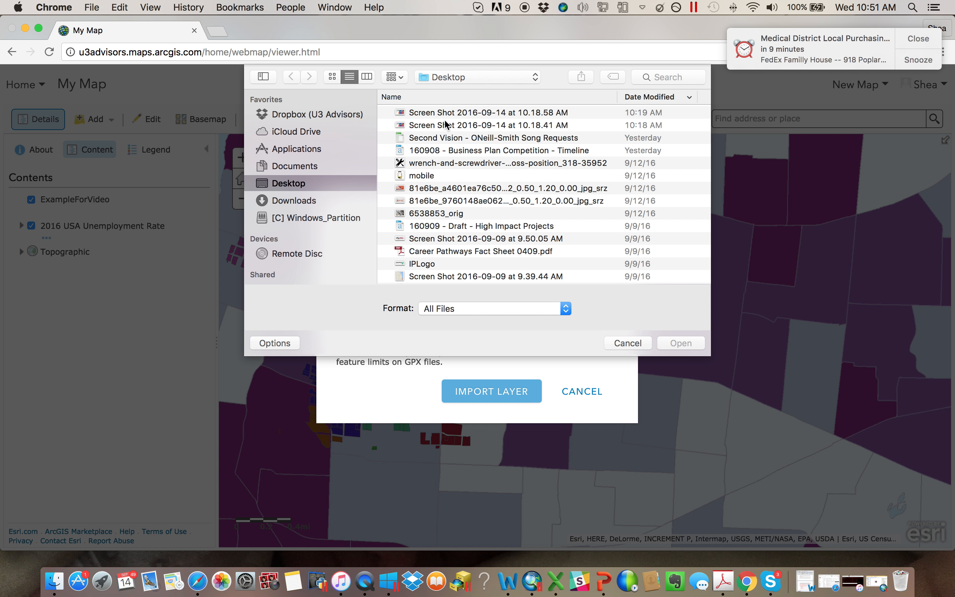
- Browse to the PhaseIII folder inside the Memphis GIS folder, sorting the Memphis folder's contents by name
scroll(450, 166, down, 10)
scroll(458, 196, up, 5)
double_click(421, 173)
double_click(428, 112)
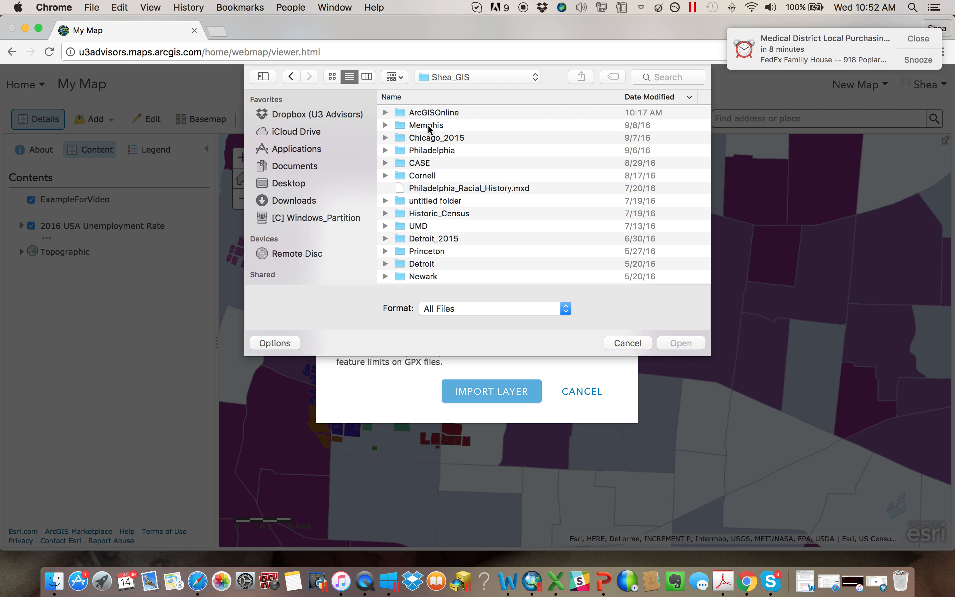
double_click(431, 126)
click(428, 97)
scroll(467, 213, down, 10)
scroll(467, 213, down, 10)
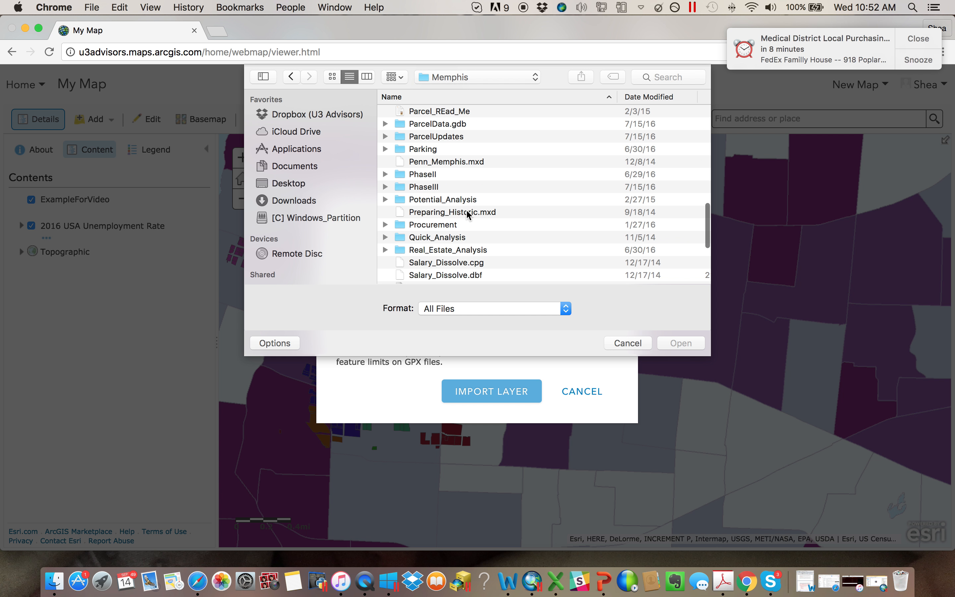
double_click(442, 184)
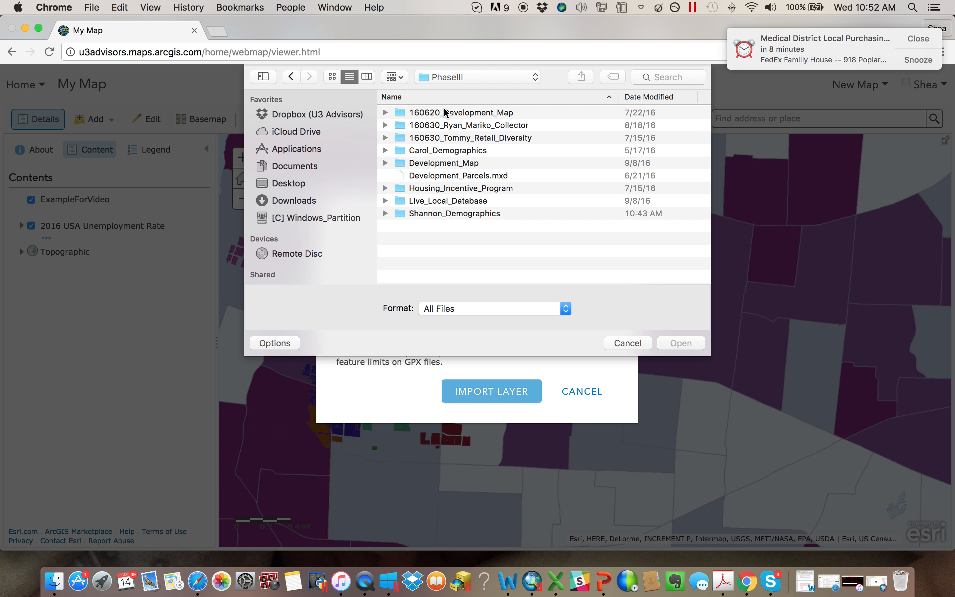
- Import MMDC_Boundaries.zip from the demographics folder with features generalized for web display, and accept the single-symbol location style
double_click(447, 213)
scroll(499, 183, down, 4)
click(447, 265)
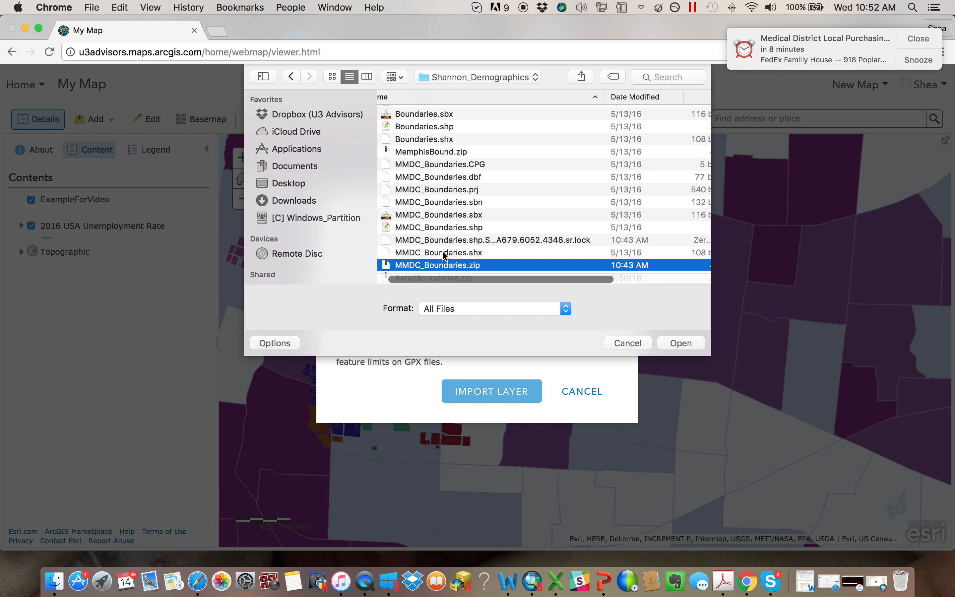
scroll(445, 261, left, 2)
click(679, 344)
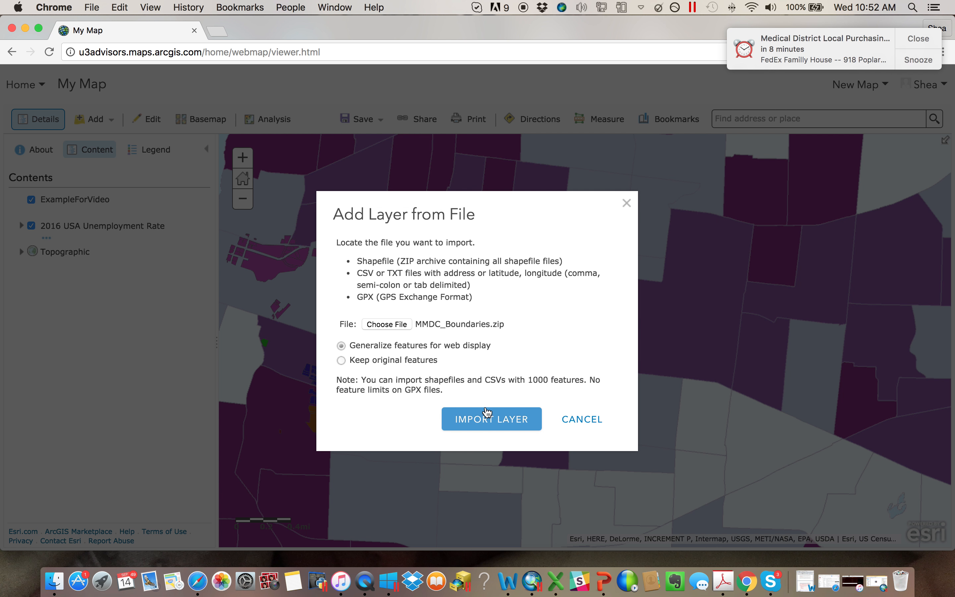
click(485, 421)
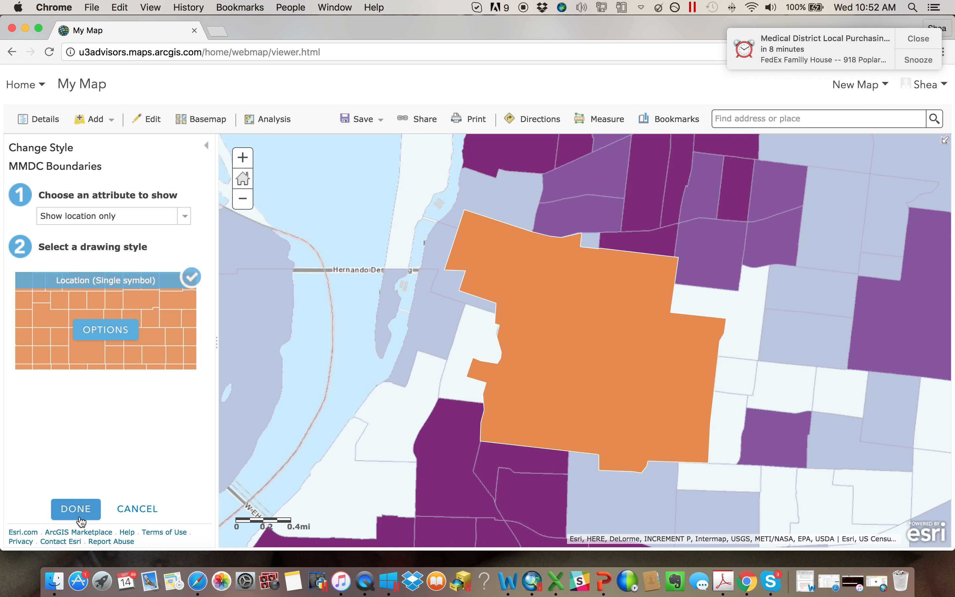
click(75, 509)
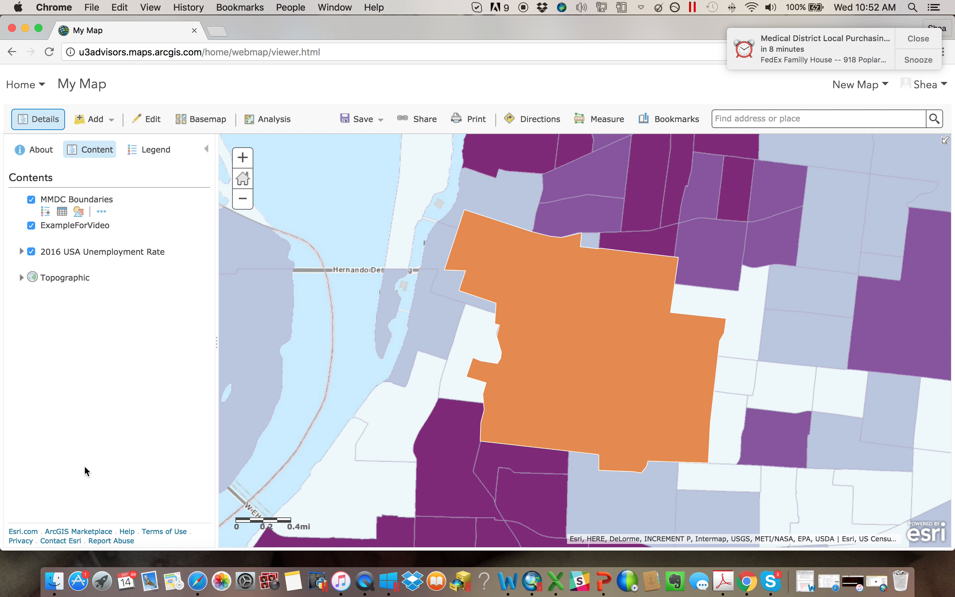
- Open the symbol settings of the MMDC Boundaries layer and set its fill to no color
click(79, 212)
click(106, 331)
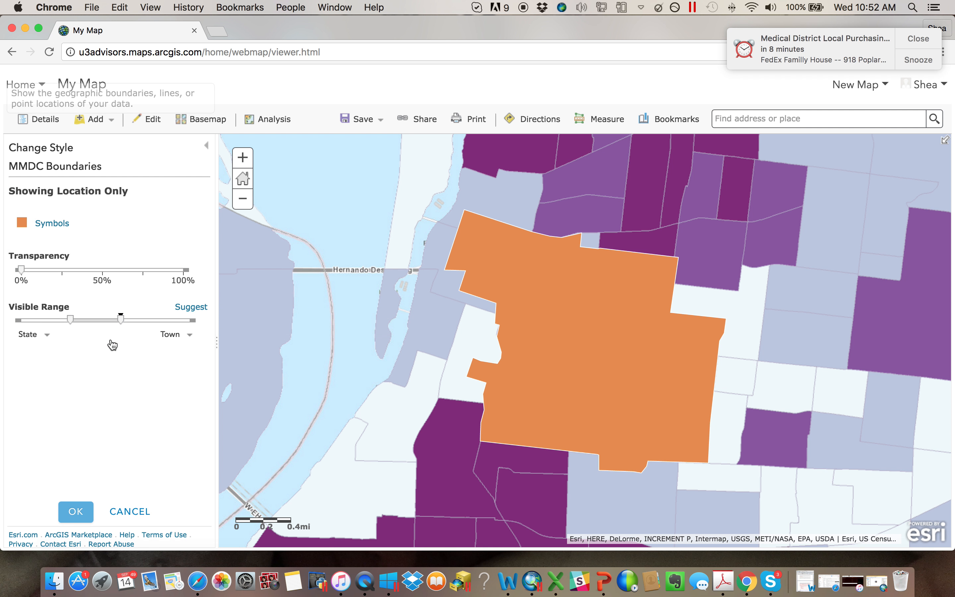
mouse_move(22, 274)
mouse_down()
mouse_move(182, 271)
mouse_move(20, 271)
mouse_up()
click(22, 223)
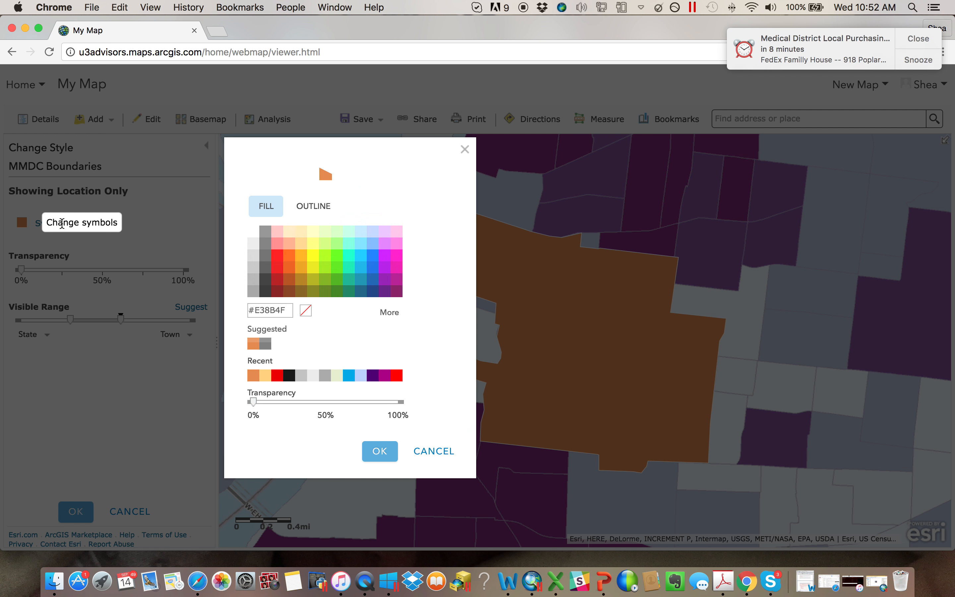
click(305, 310)
- Set the MMDC Boundaries outline color to bright red and apply the layer style
click(313, 205)
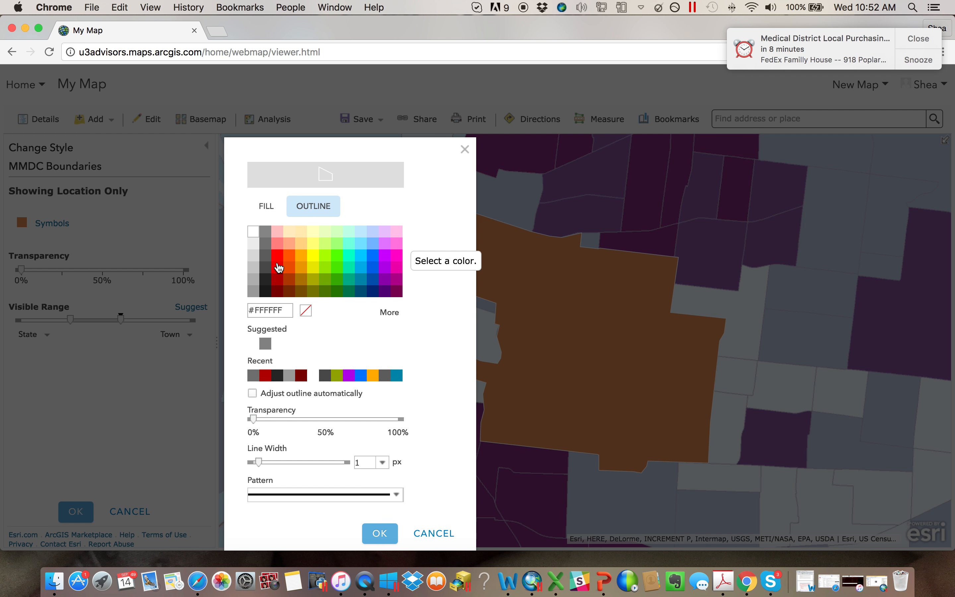
click(277, 270)
click(379, 533)
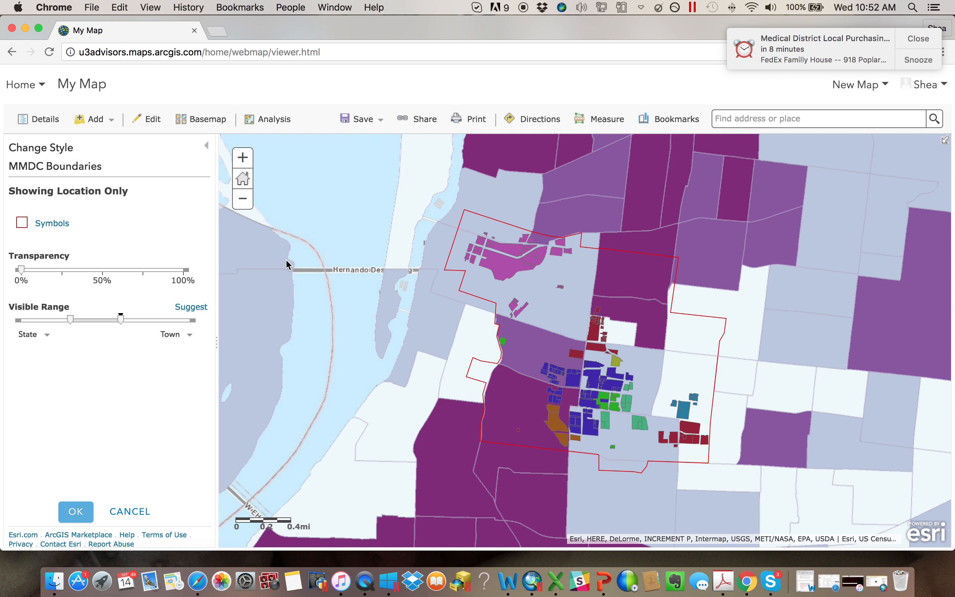
click(83, 514)
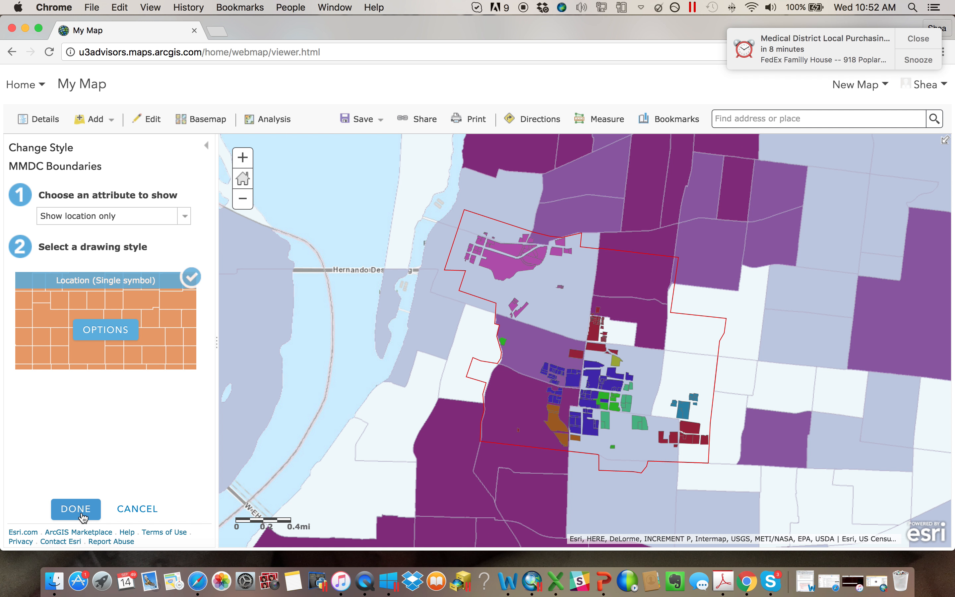
click(83, 514)
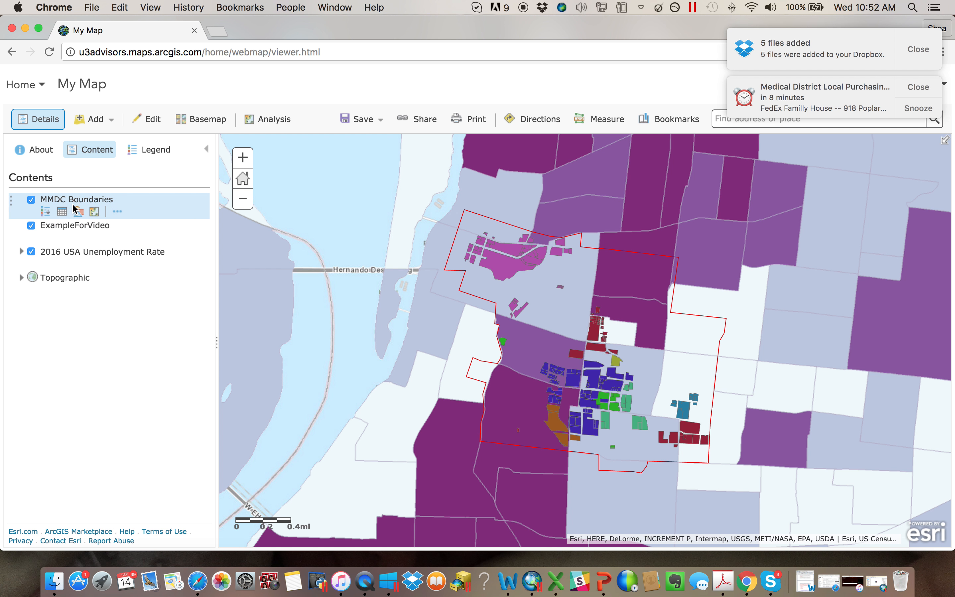
click(93, 119)
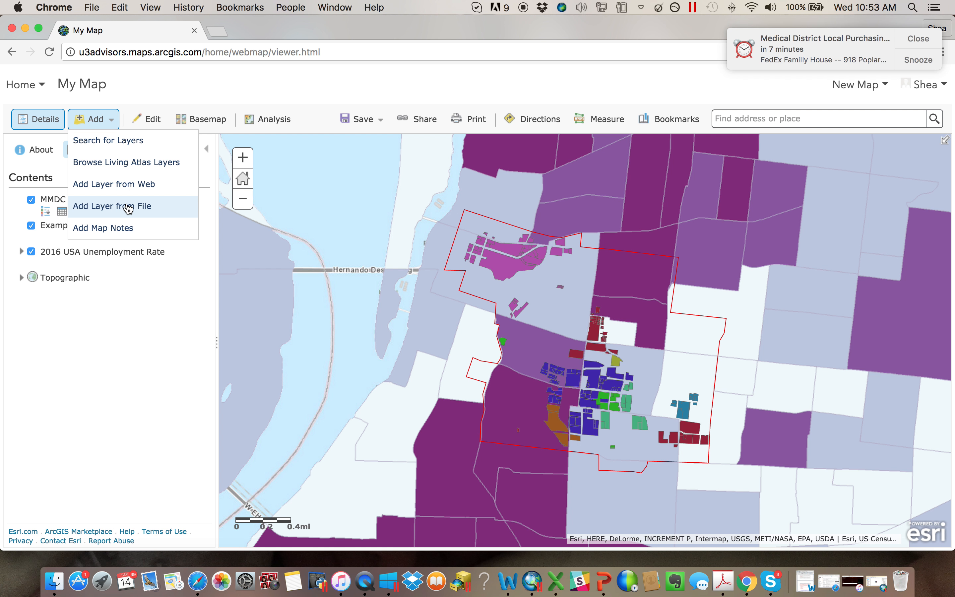
click(126, 319)
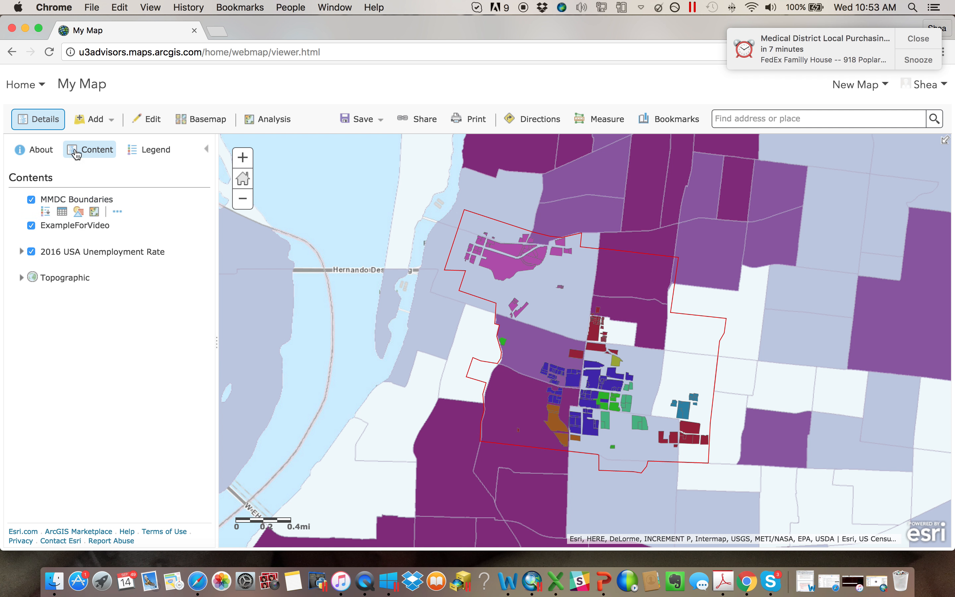
click(97, 121)
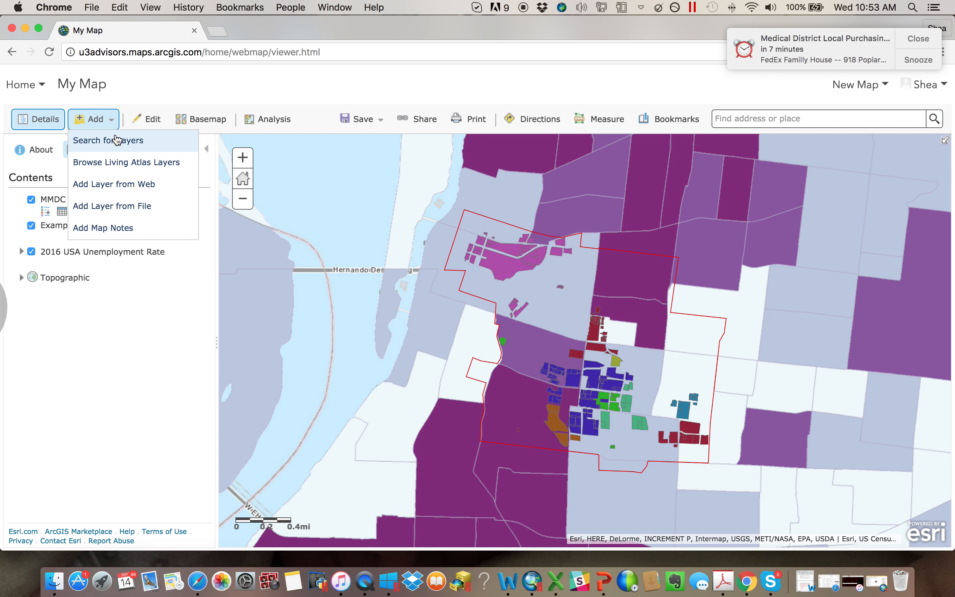
click(151, 386)
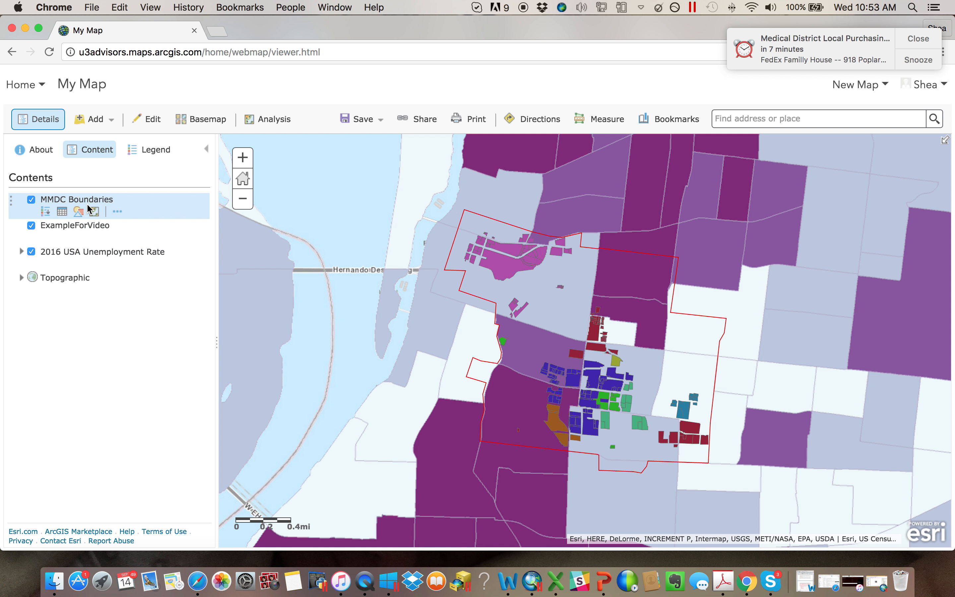
click(118, 211)
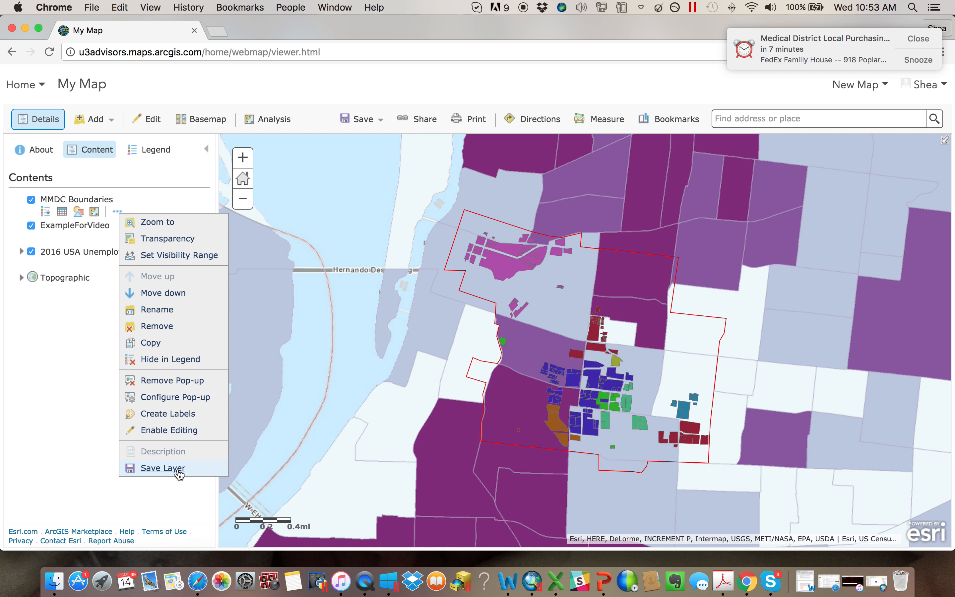
click(96, 444)
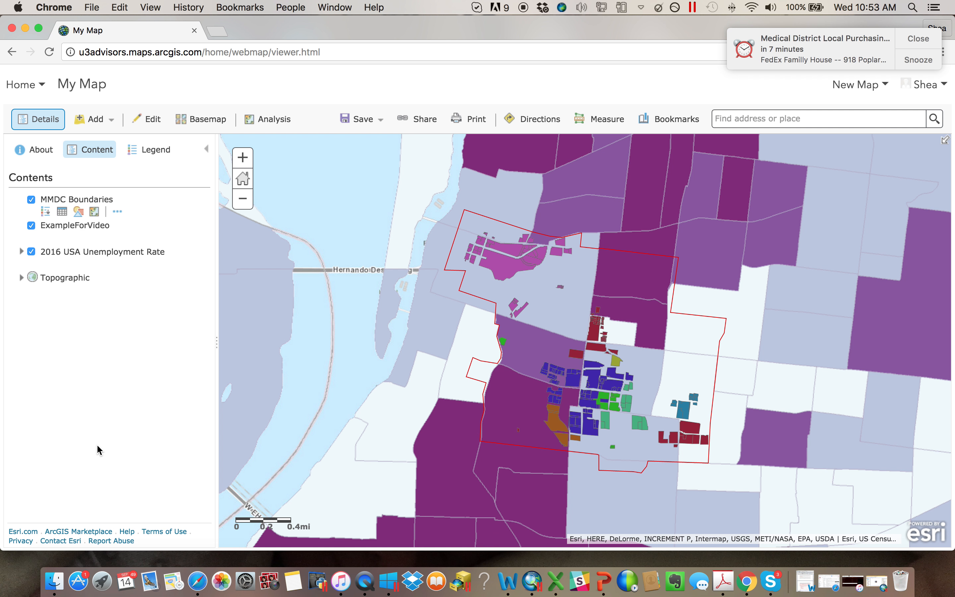
- Add a map notes layer named MyPolygon using the Map Notes template
click(93, 126)
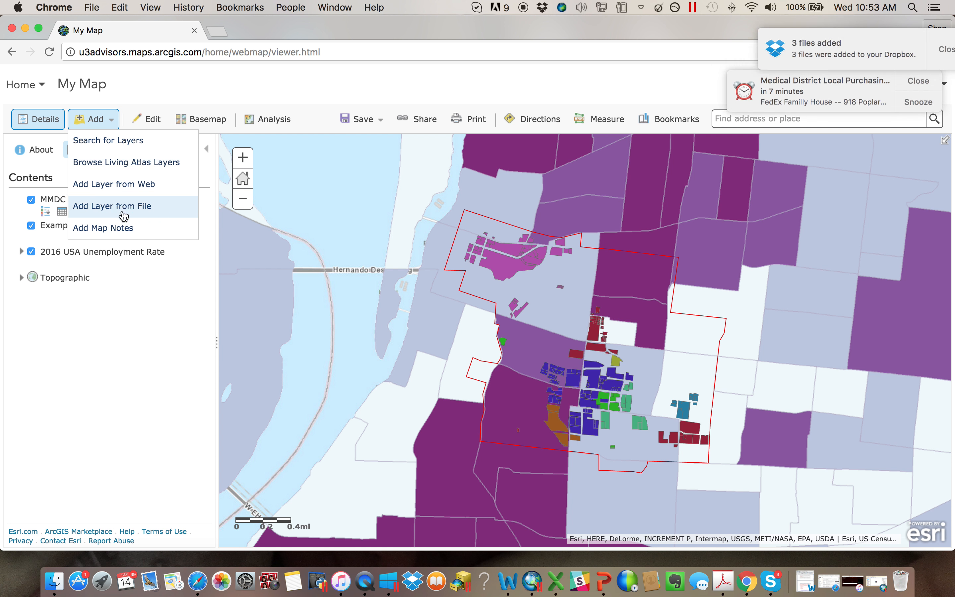
click(122, 228)
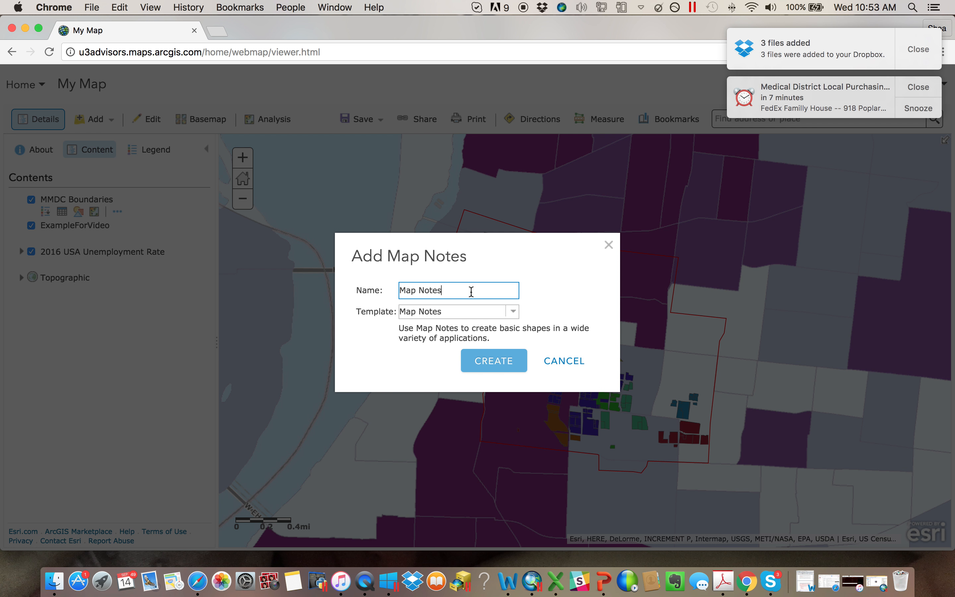
drag(471, 291, 342, 280)
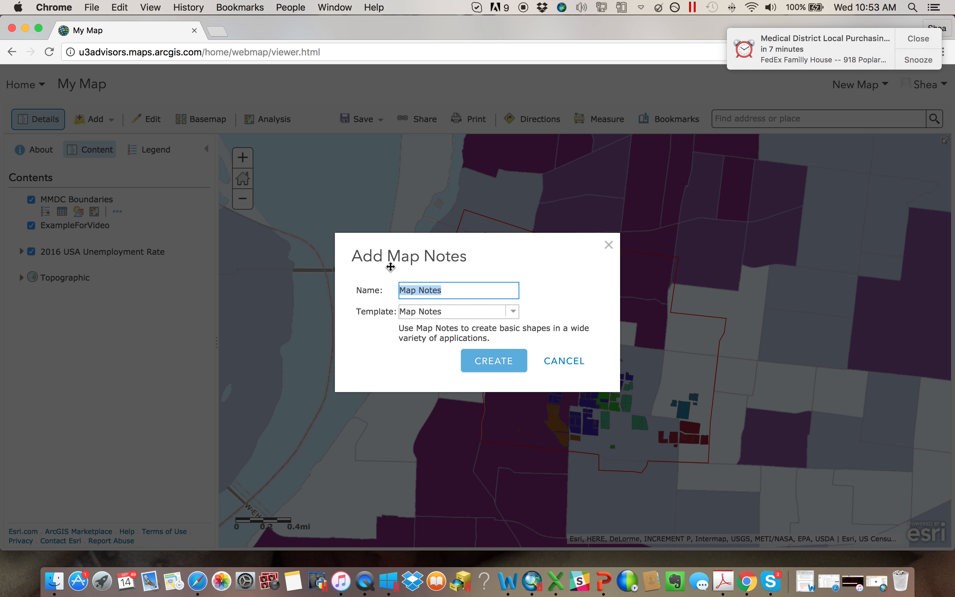
text(MyPolygon)
click(494, 360)
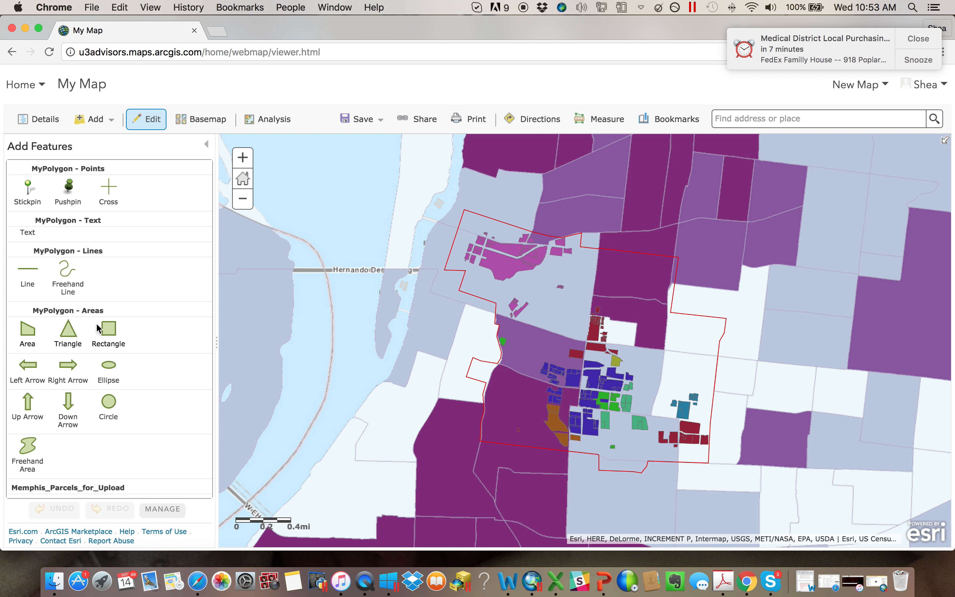
- Draw a freehand area across the northeastern edge of the MMDC Boundaries outline, keep its default attributes, and return to the layer contents
click(27, 450)
mouse_move(706, 212)
mouse_down()
mouse_move(587, 208)
mouse_move(693, 240)
mouse_move(772, 183)
mouse_move(678, 162)
mouse_up()
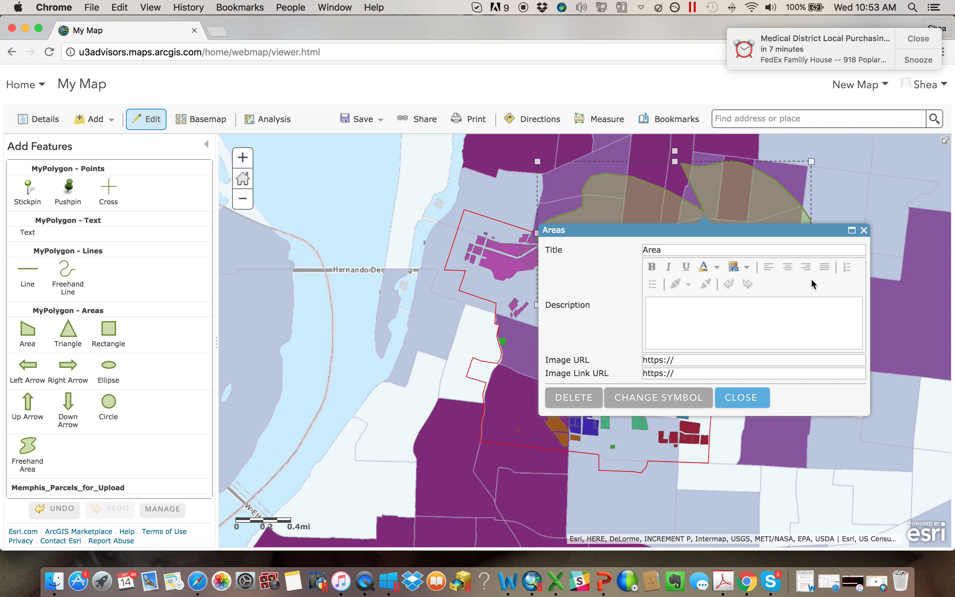
click(741, 402)
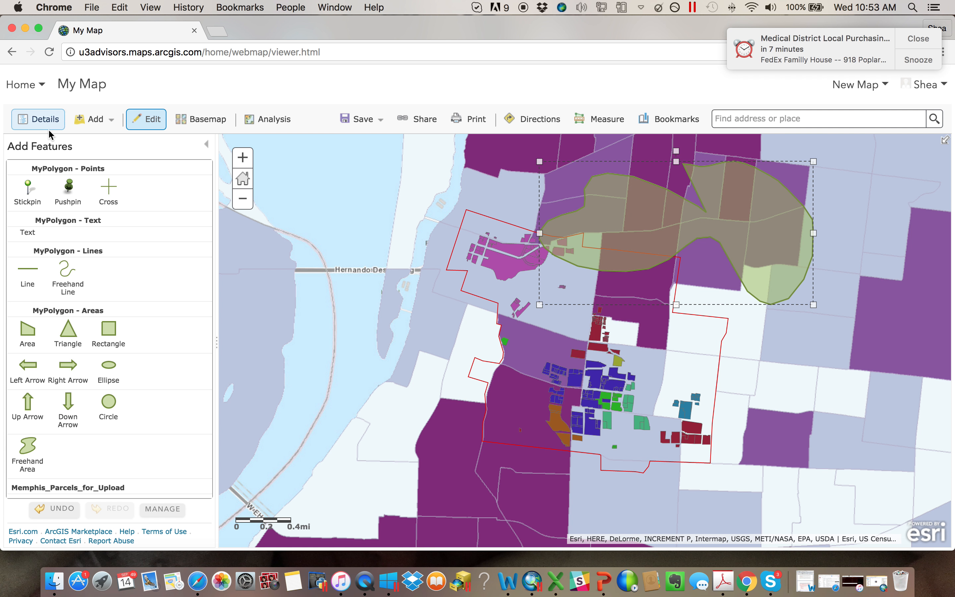
click(205, 145)
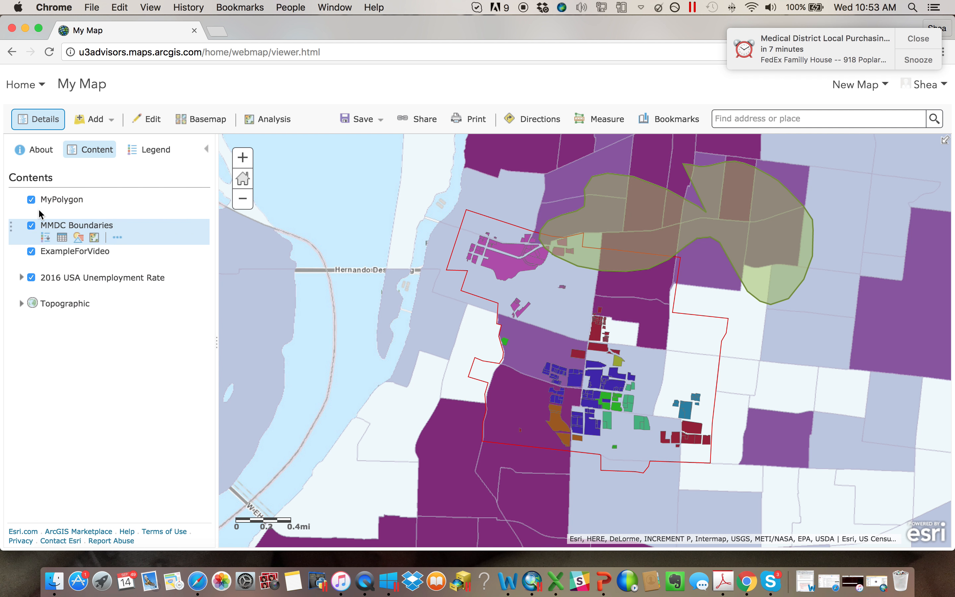
click(70, 212)
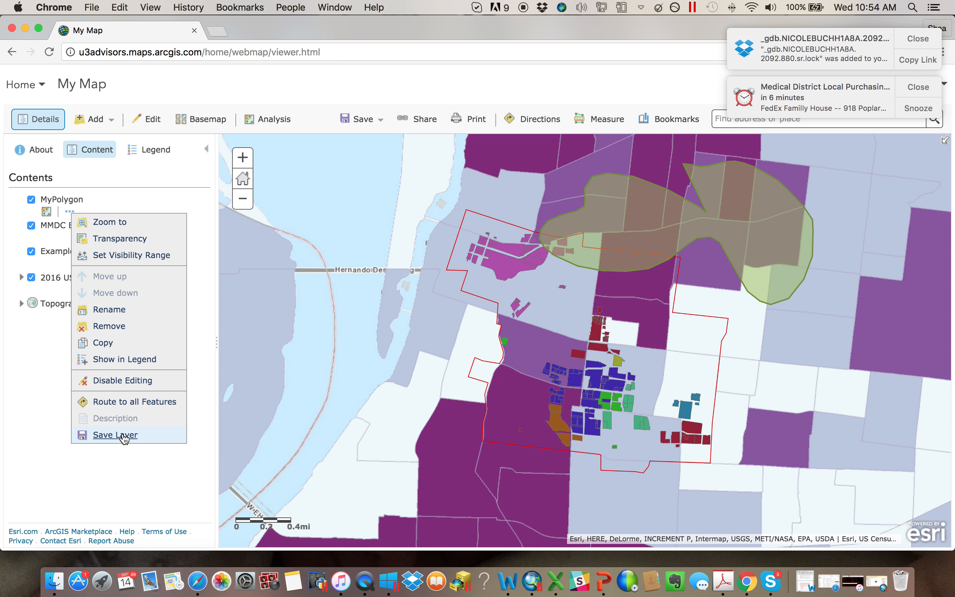
click(54, 460)
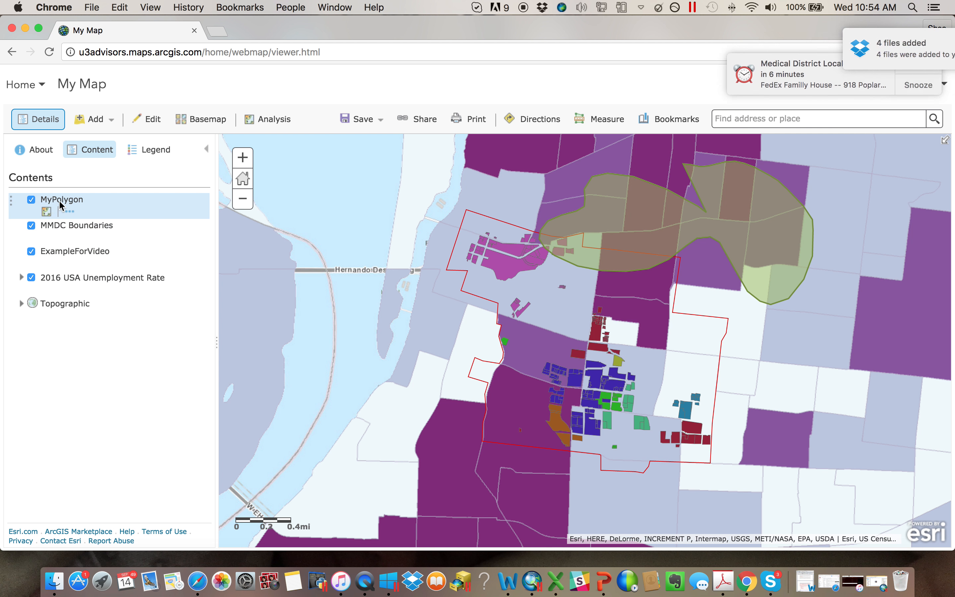
drag(719, 215, 720, 215)
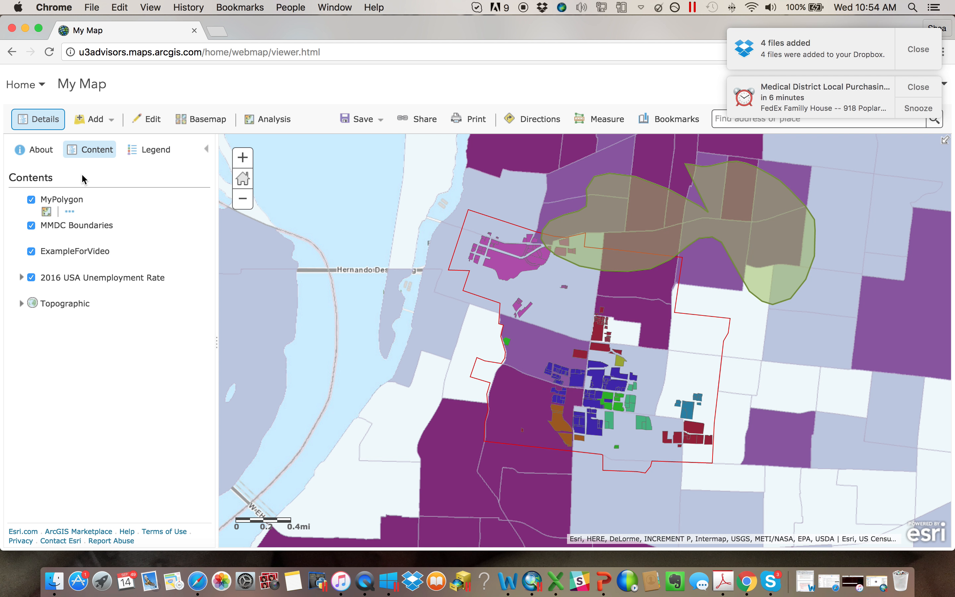
click(95, 124)
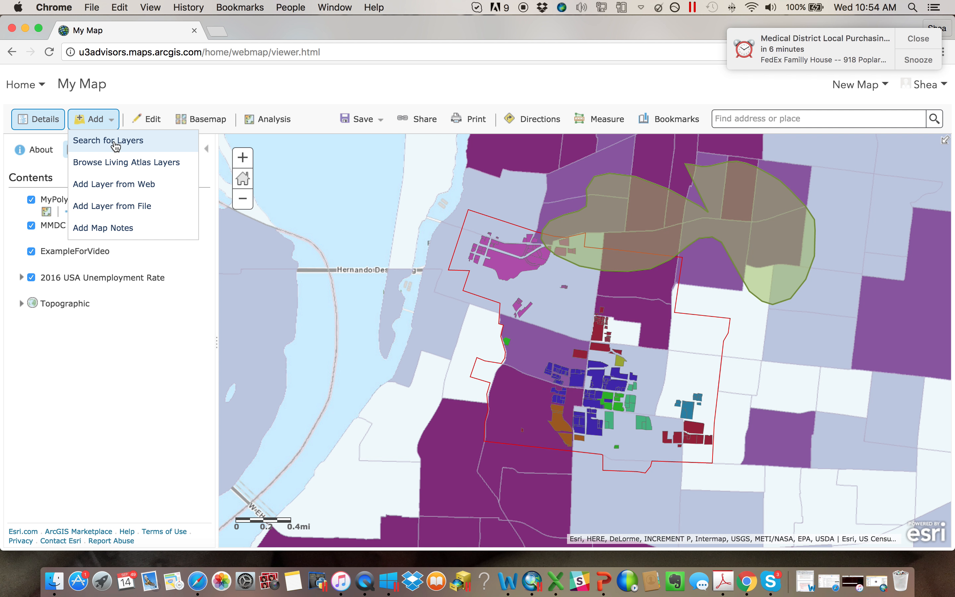